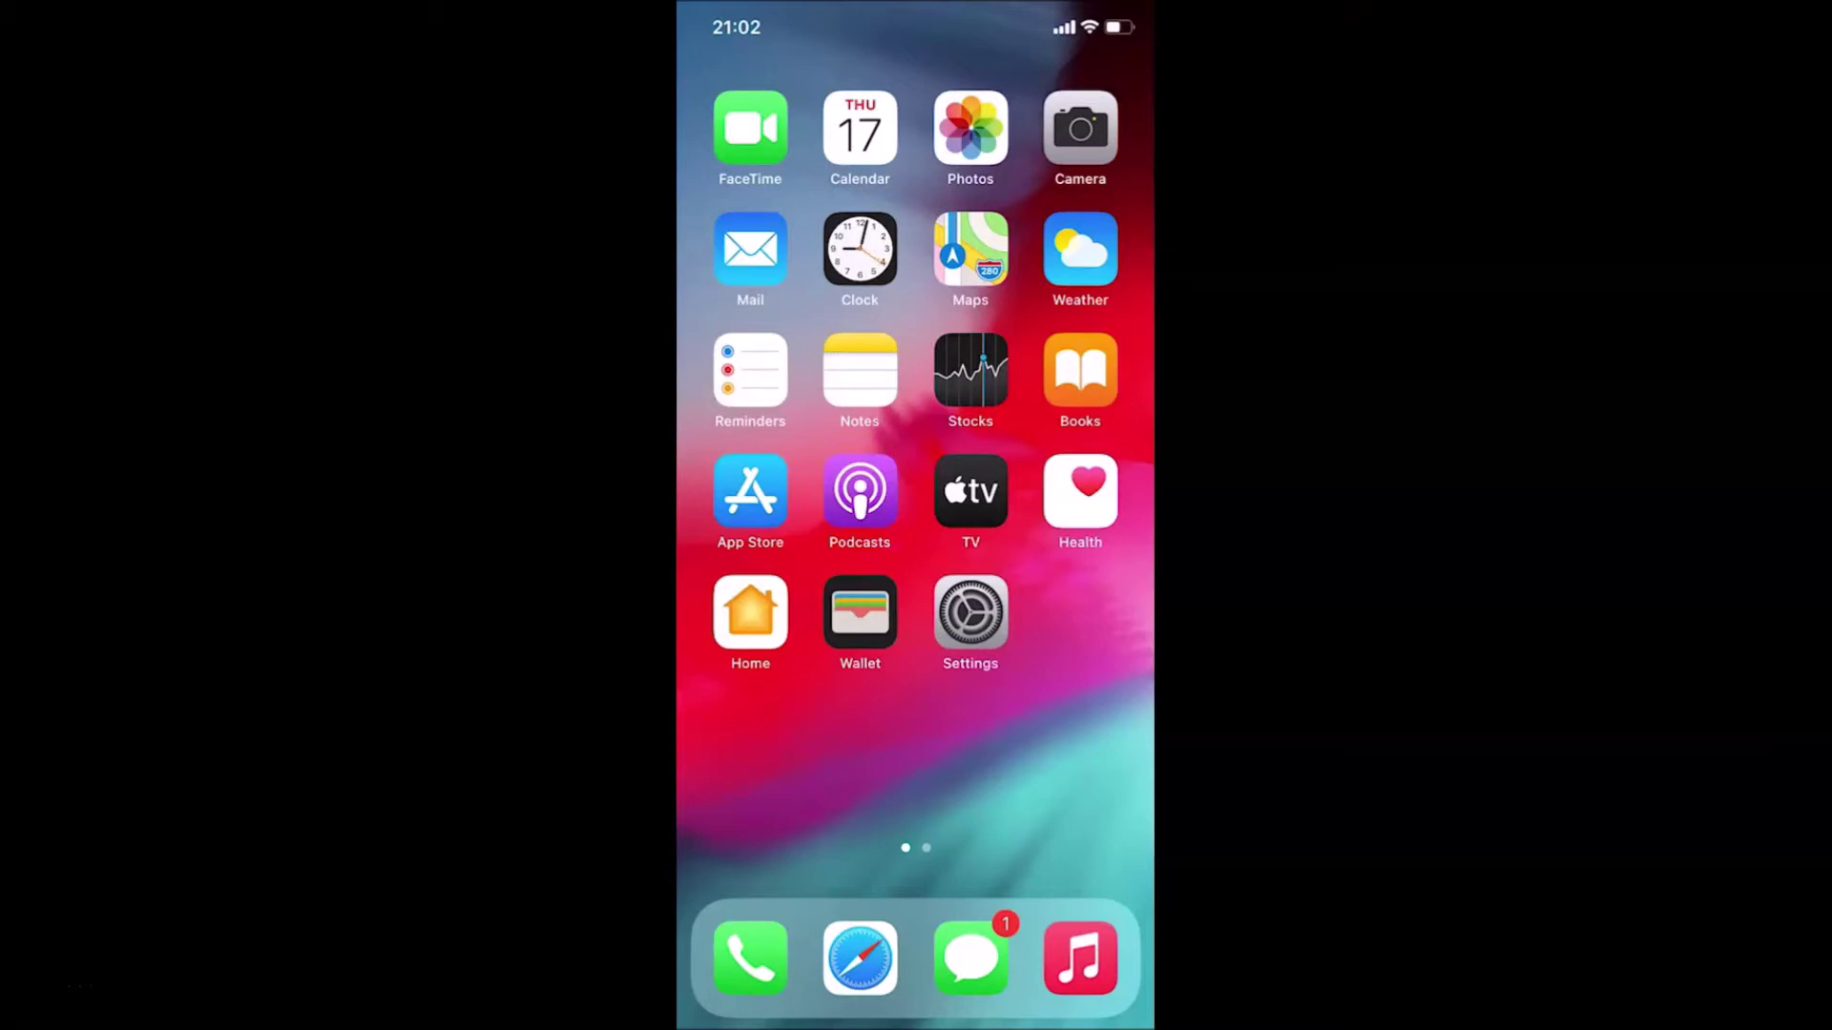
# - Check the iOS version on the General > About page in Settings
pyautogui.click(989, 616)
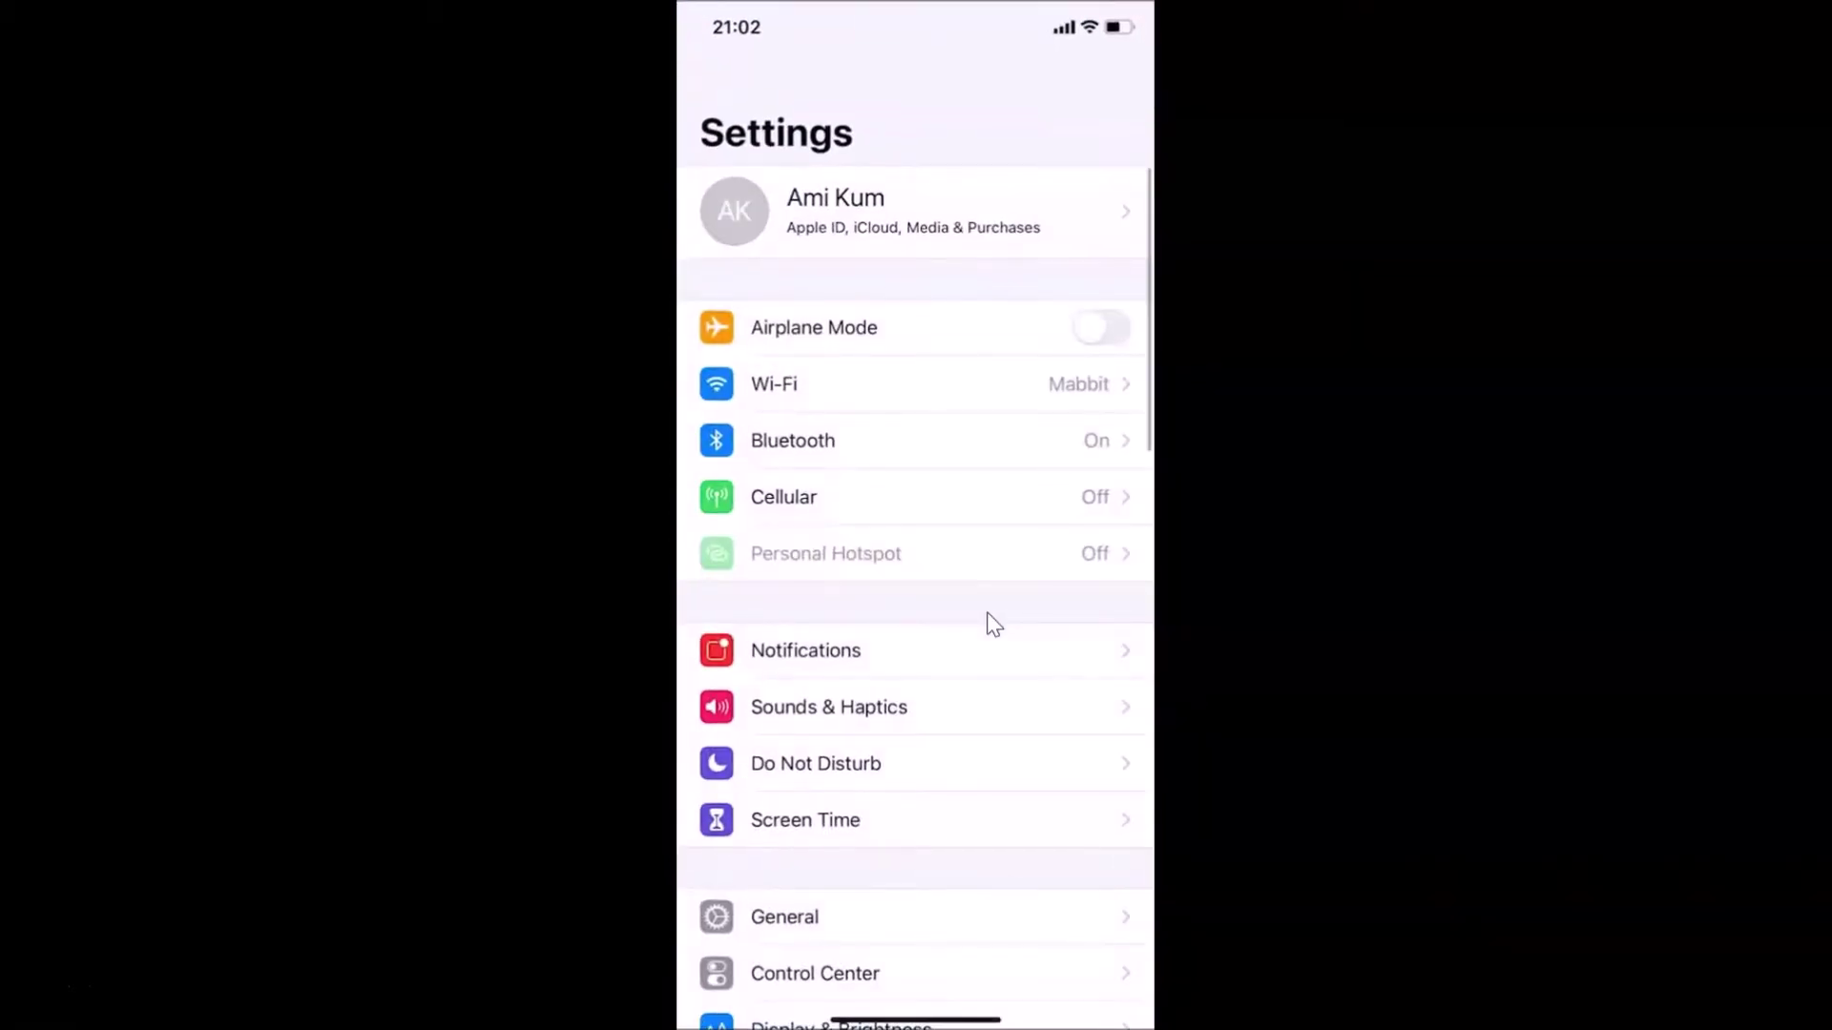
pyautogui.click(828, 920)
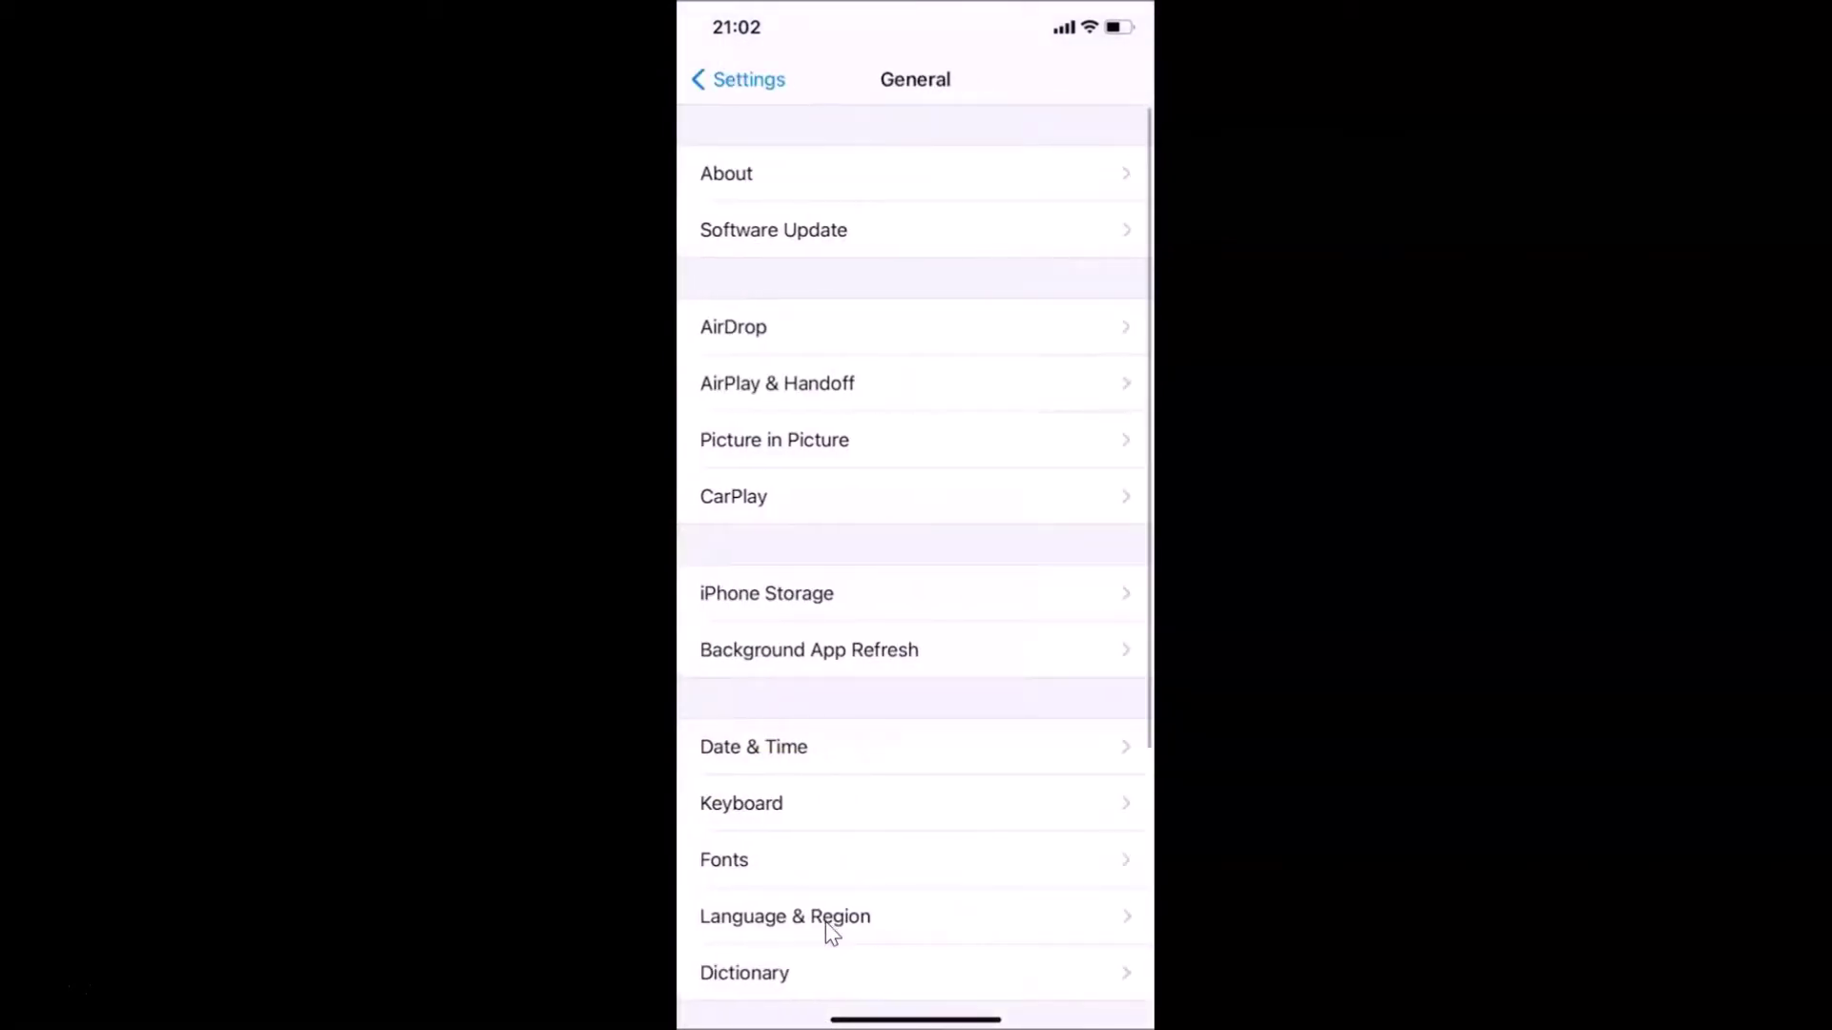
pyautogui.click(804, 190)
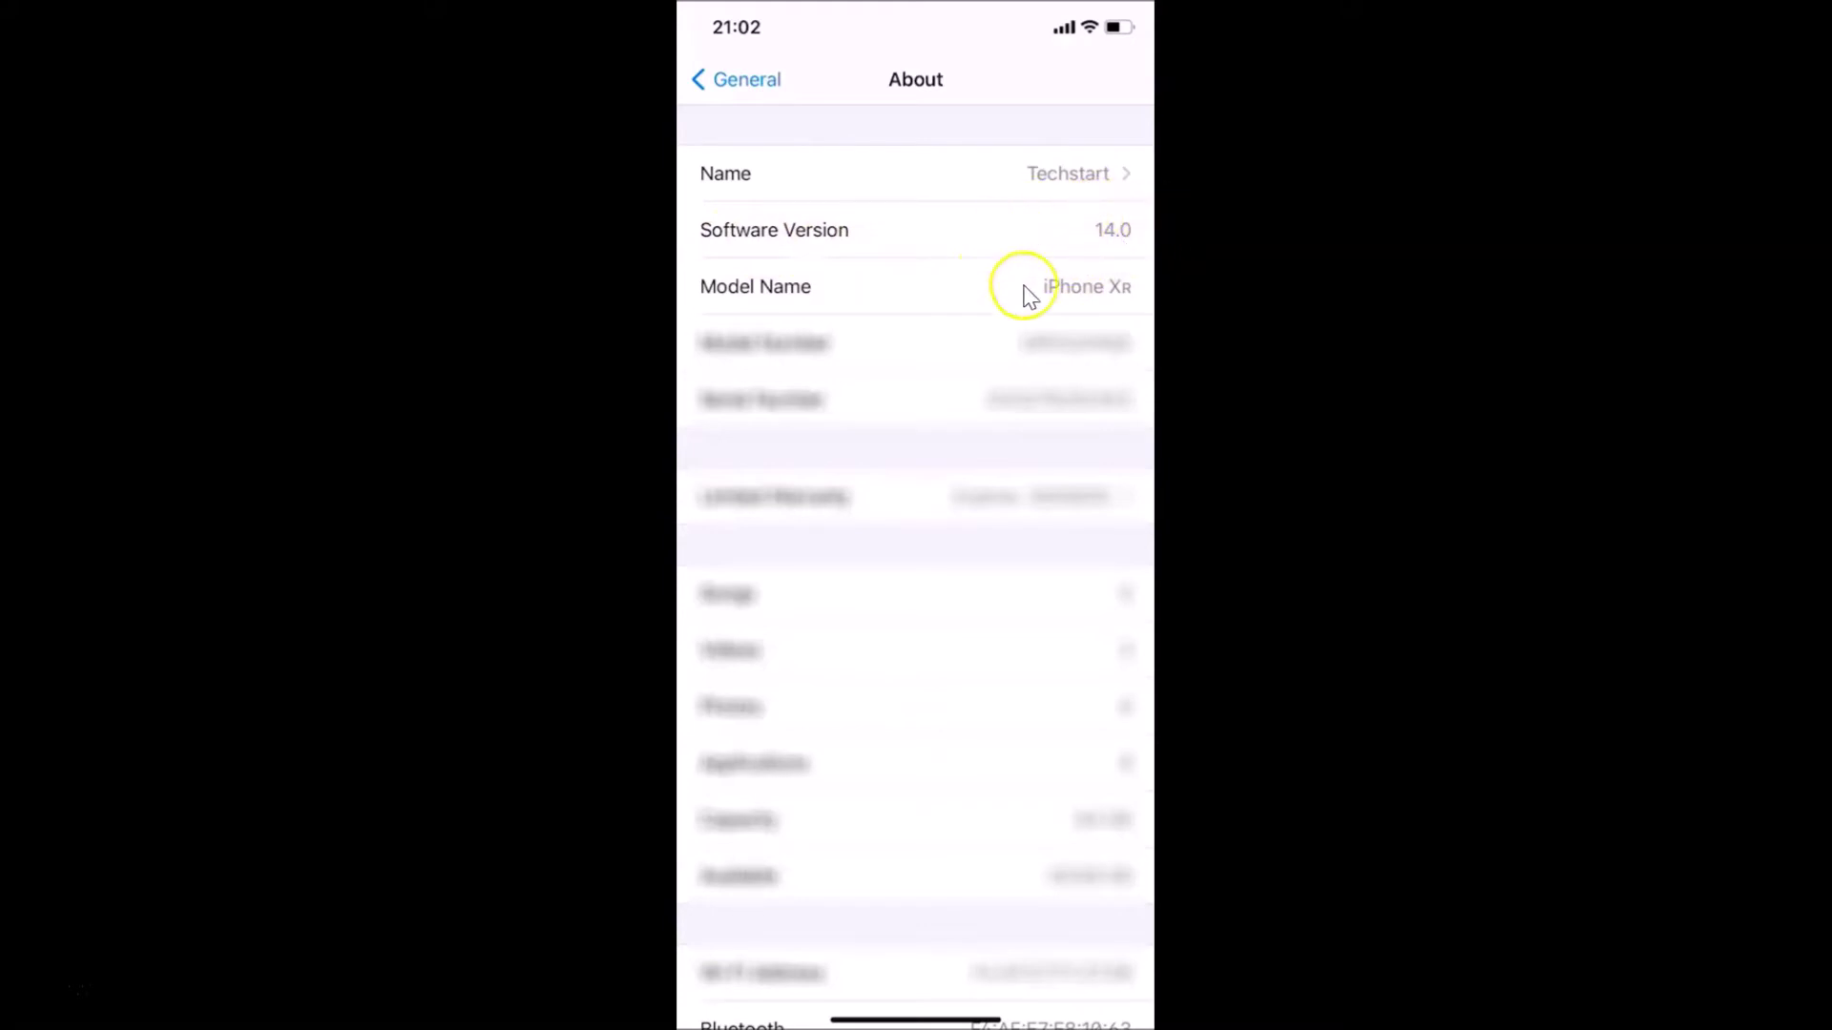
pyautogui.click(747, 81)
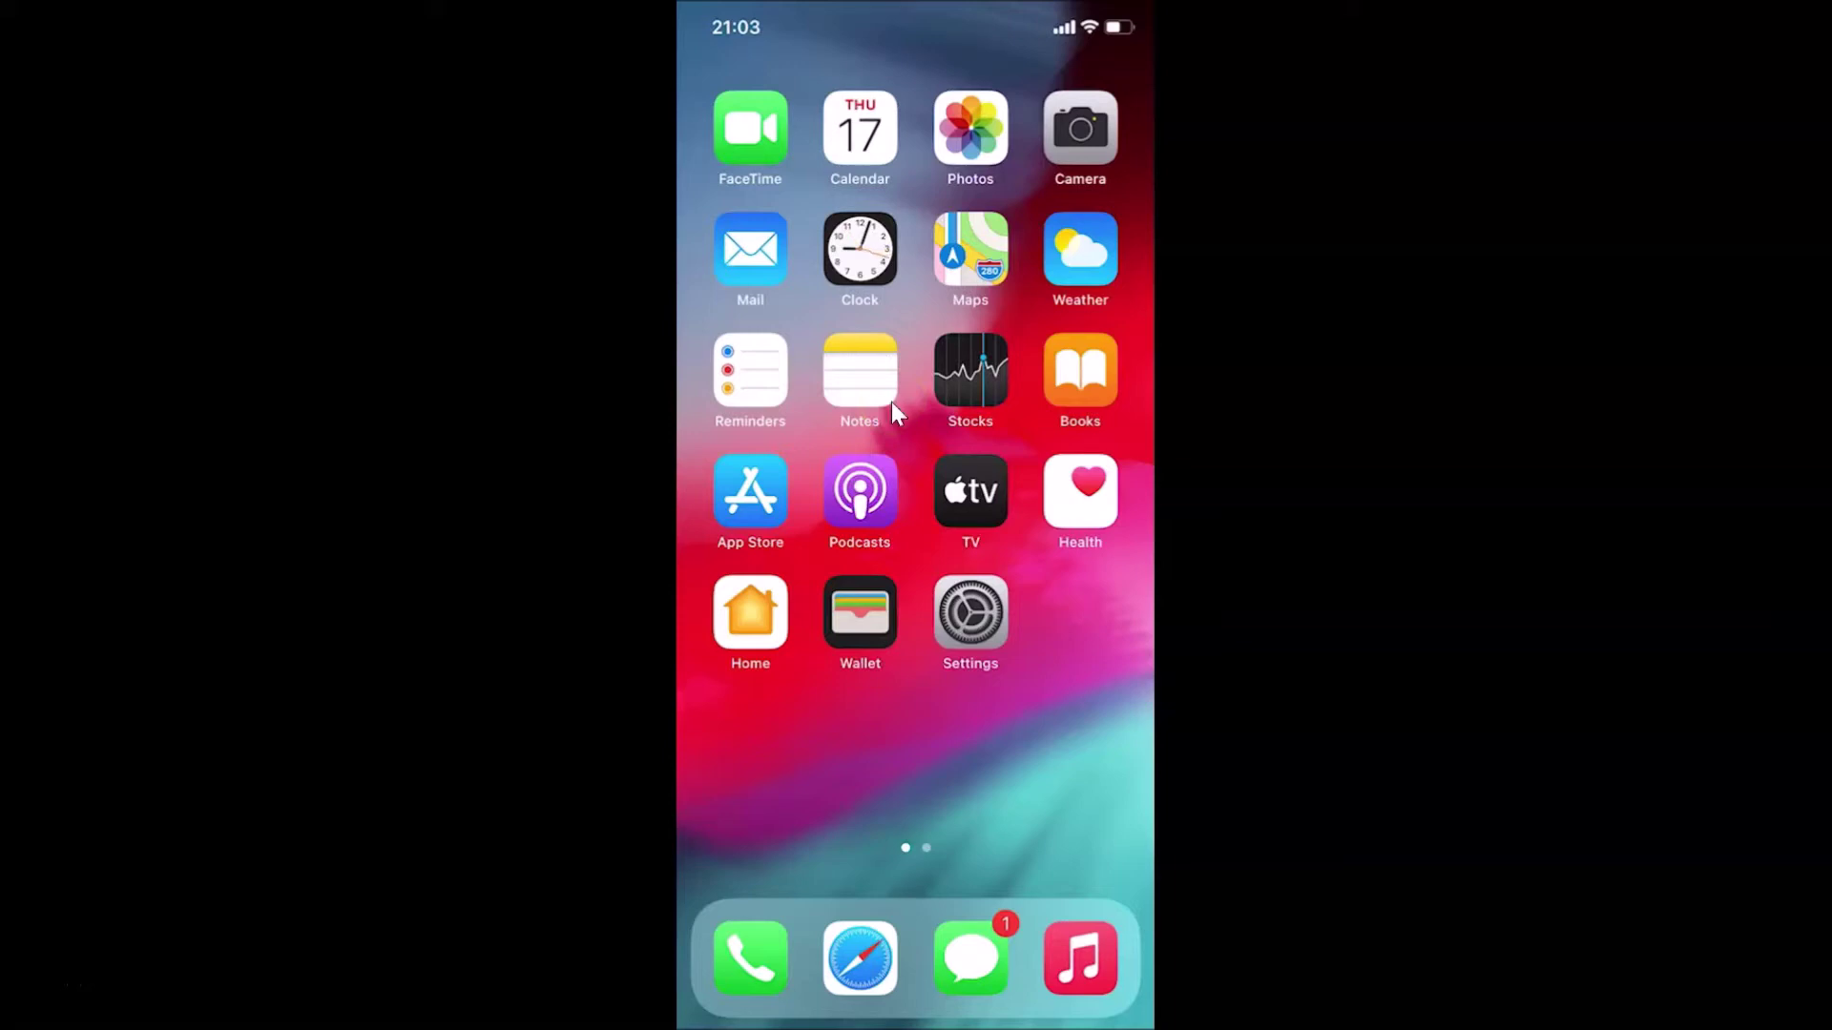
# - Search the App Store for 'google chrome'
pyautogui.click(908, 364)
pyautogui.click(1015, 272)
pyautogui.click(779, 495)
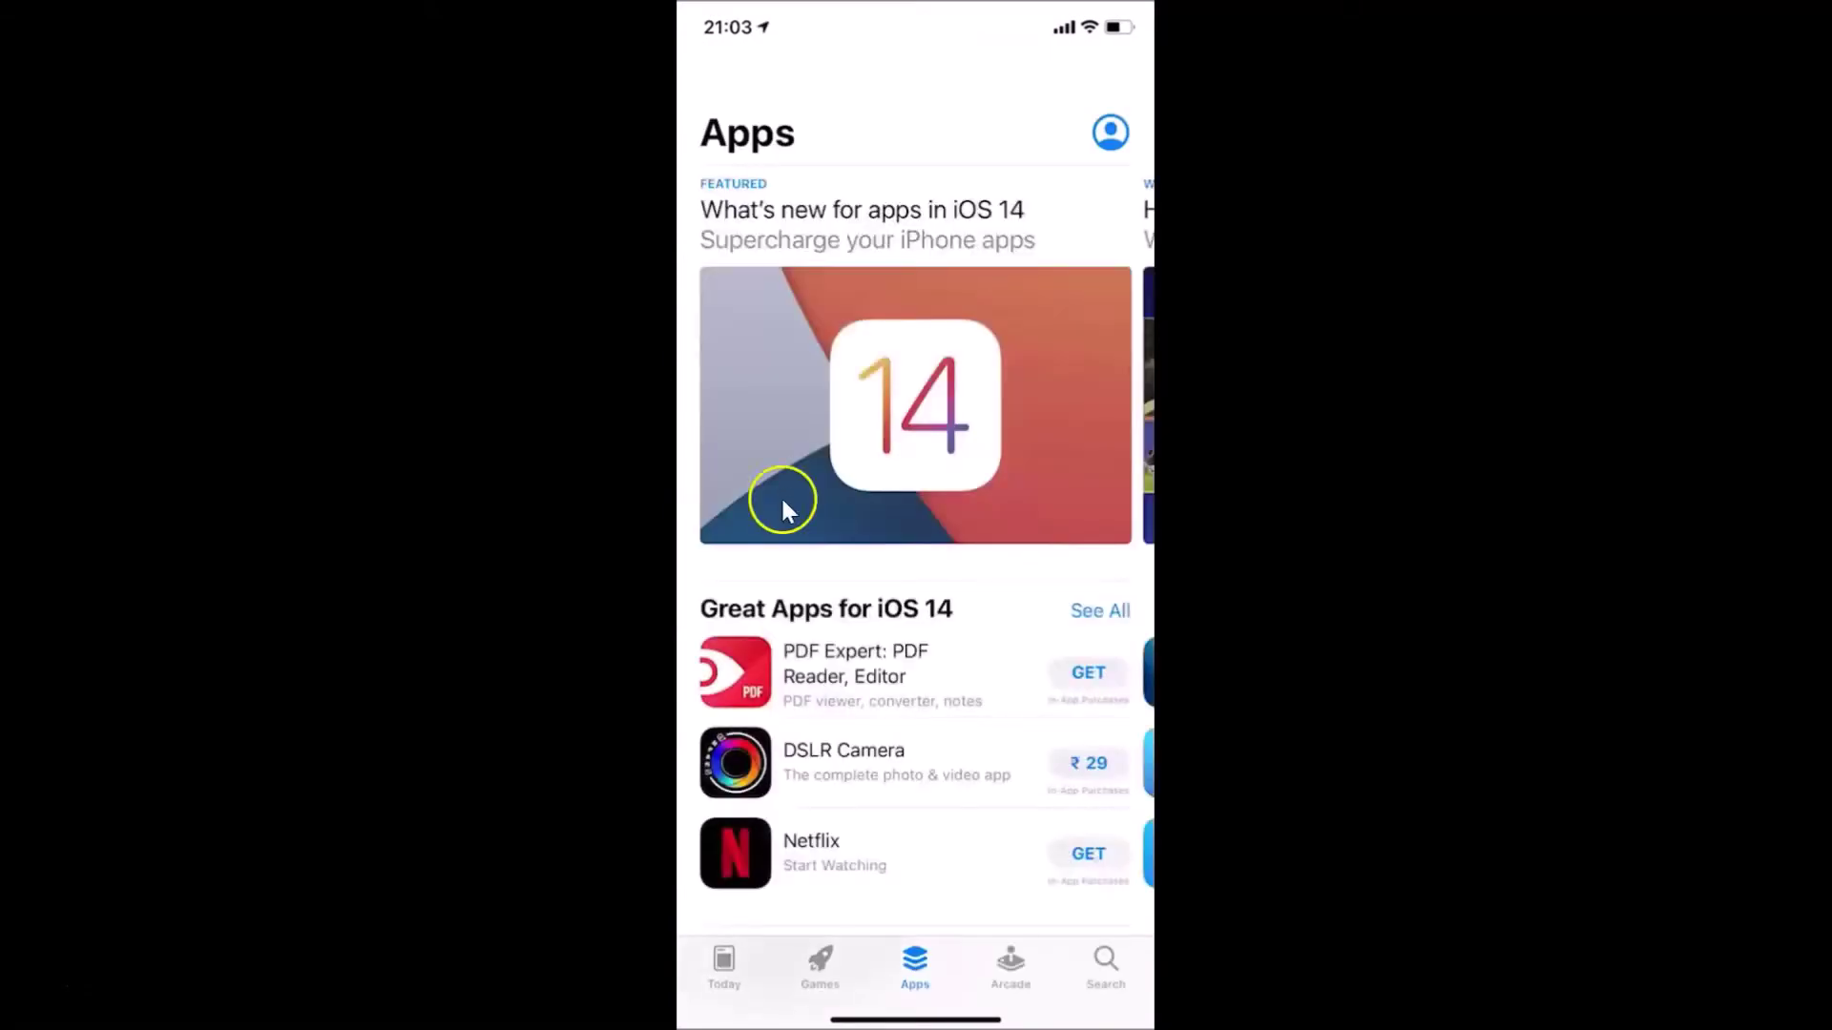
pyautogui.click(1106, 966)
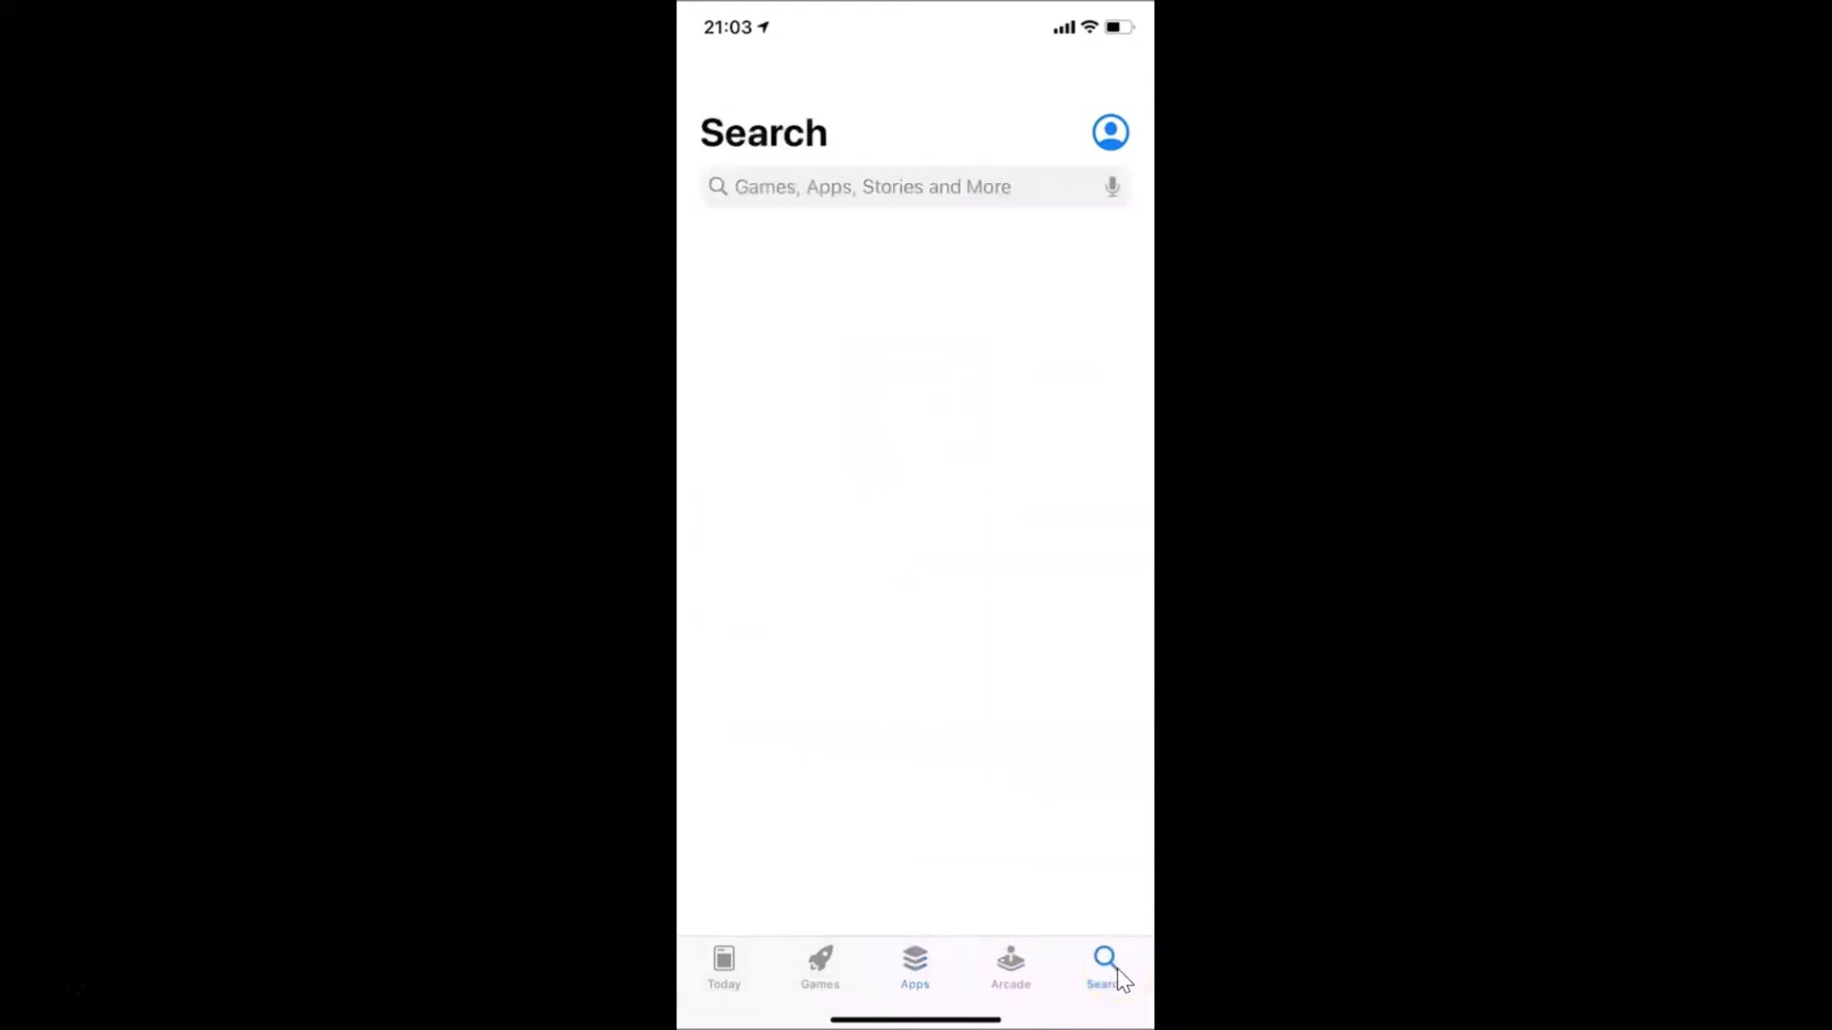
pyautogui.click(1017, 196)
pyautogui.write('google ')
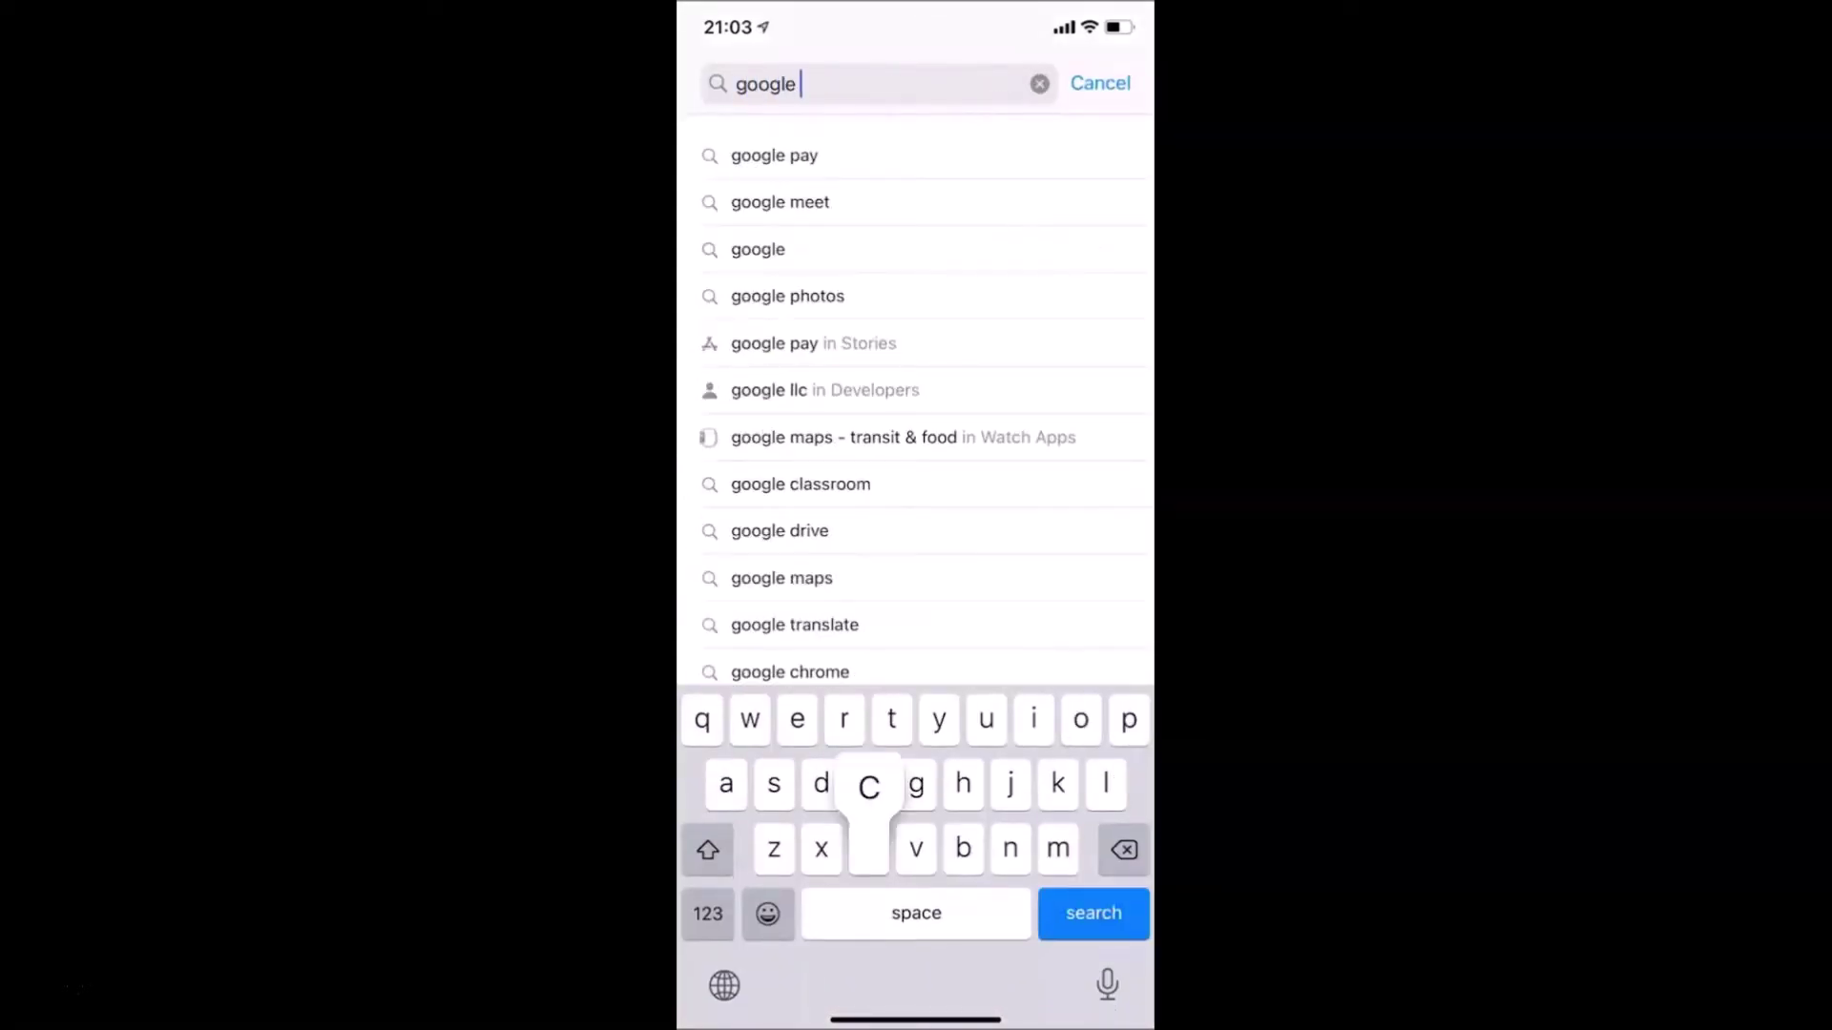
pyautogui.write('chrome')
pyautogui.press('Return')
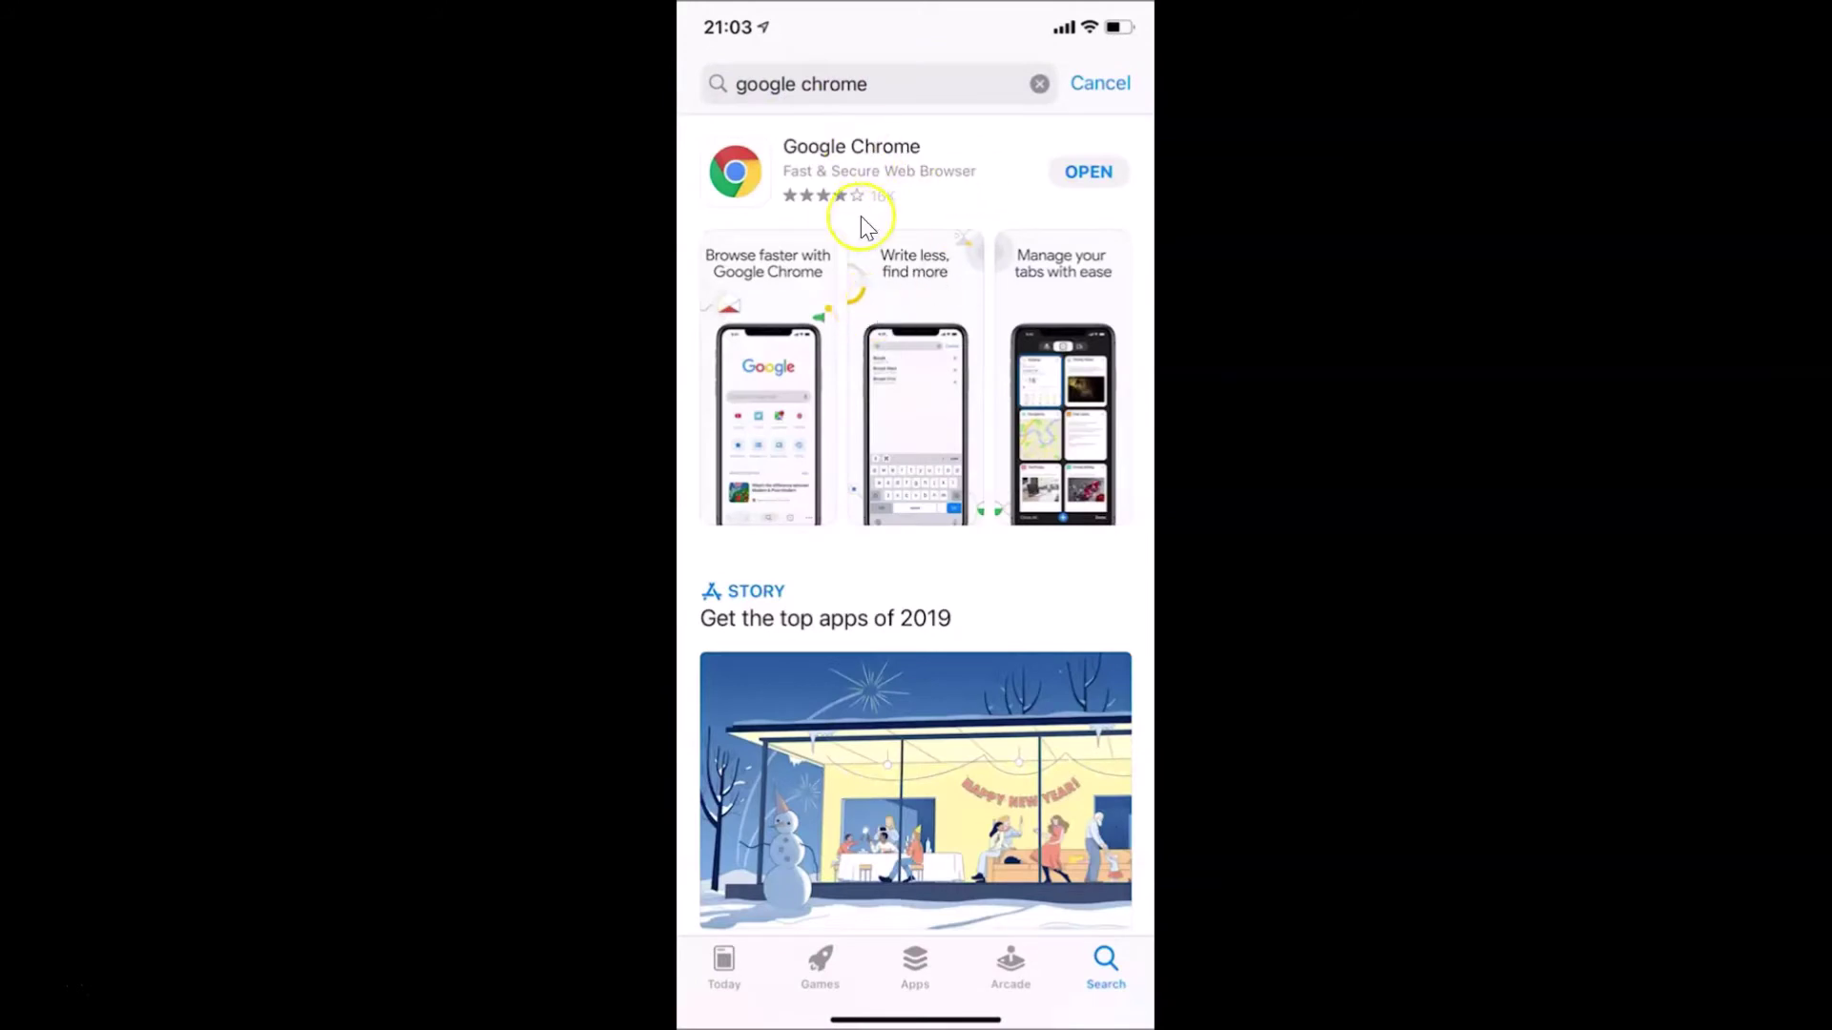
# - View the installed Google Chrome page (version 85.0.4183.109), then return to the Home Screen
pyautogui.click(904, 186)
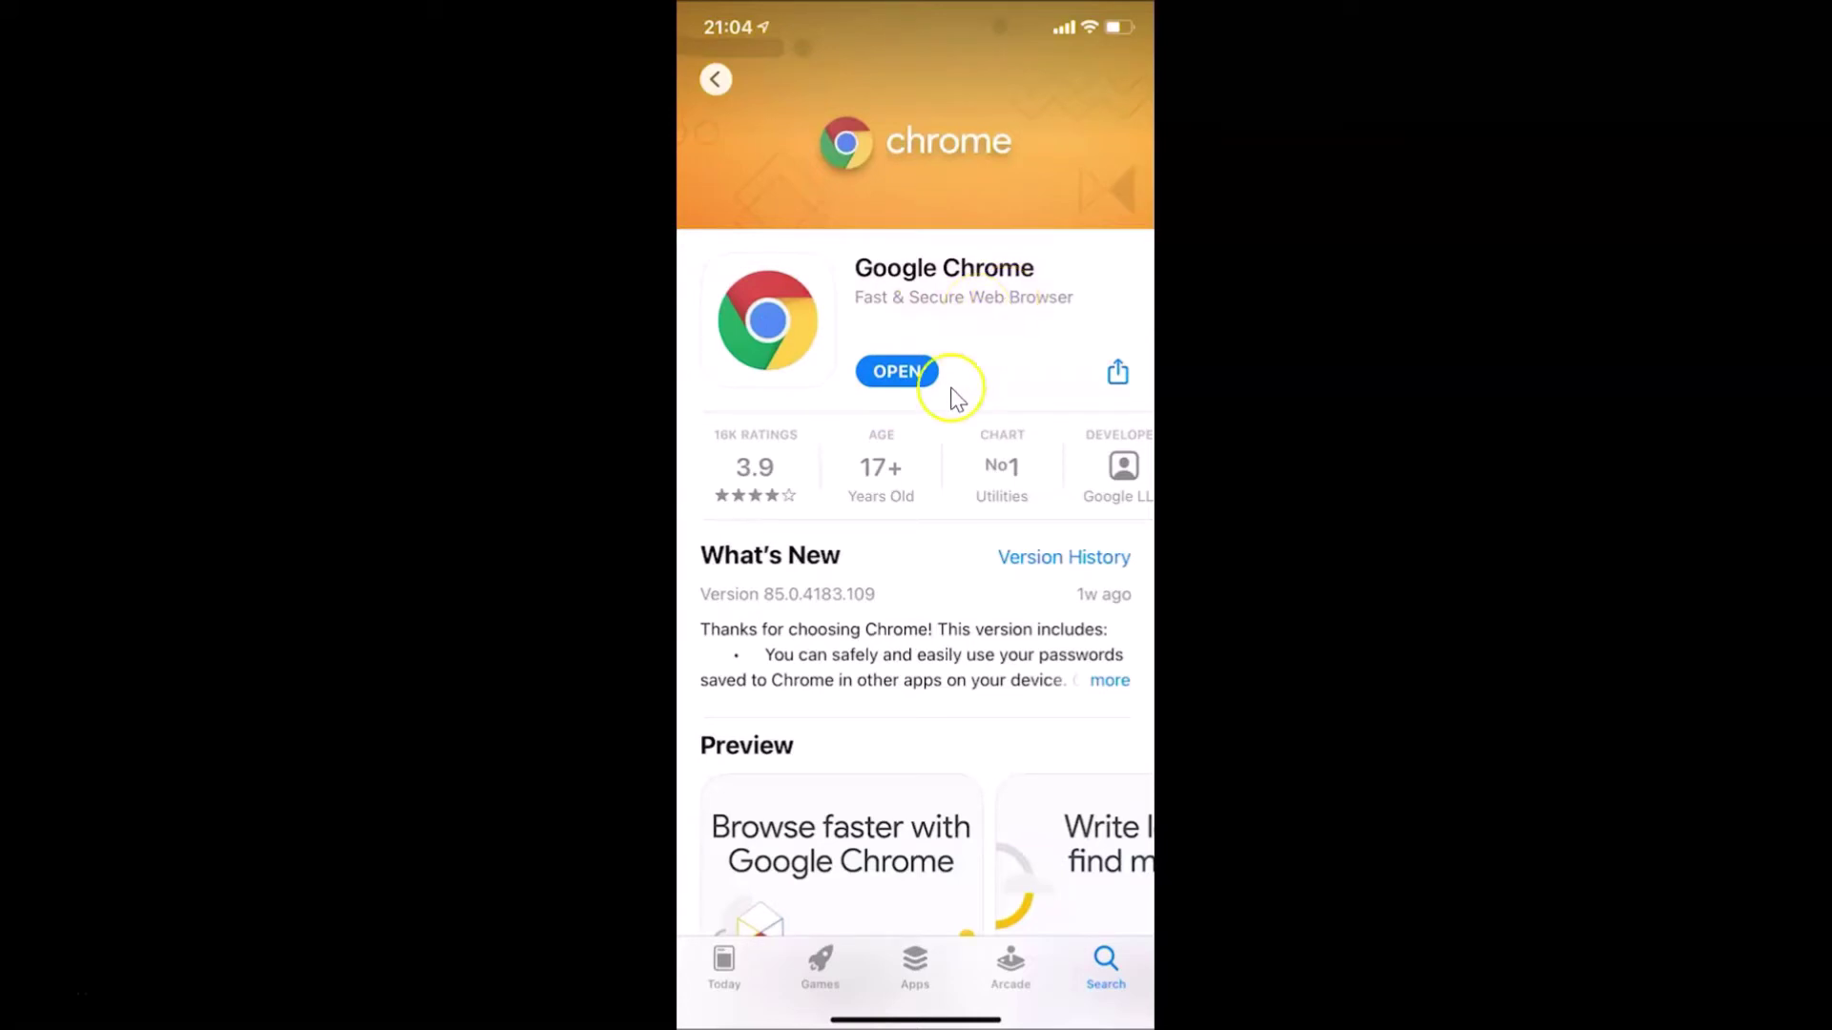
pyautogui.click(892, 372)
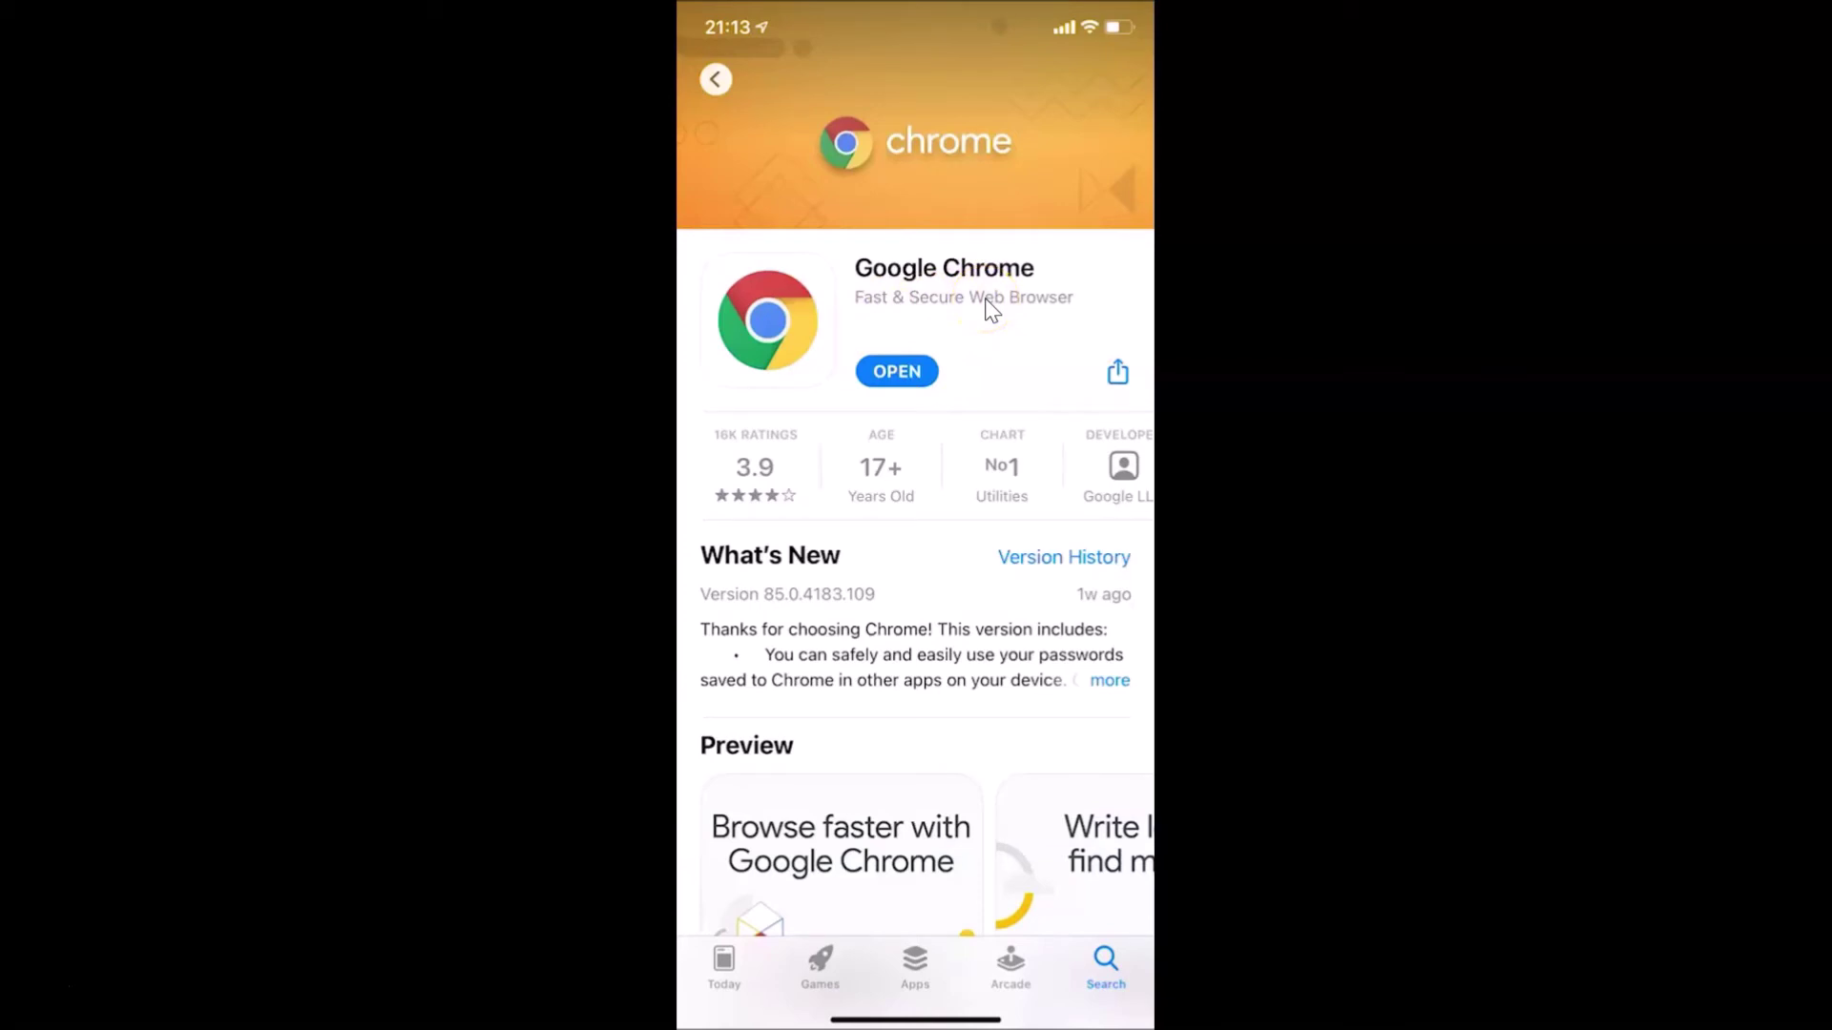
pyautogui.moveTo(916, 1019); pyautogui.dragTo(971, 302)
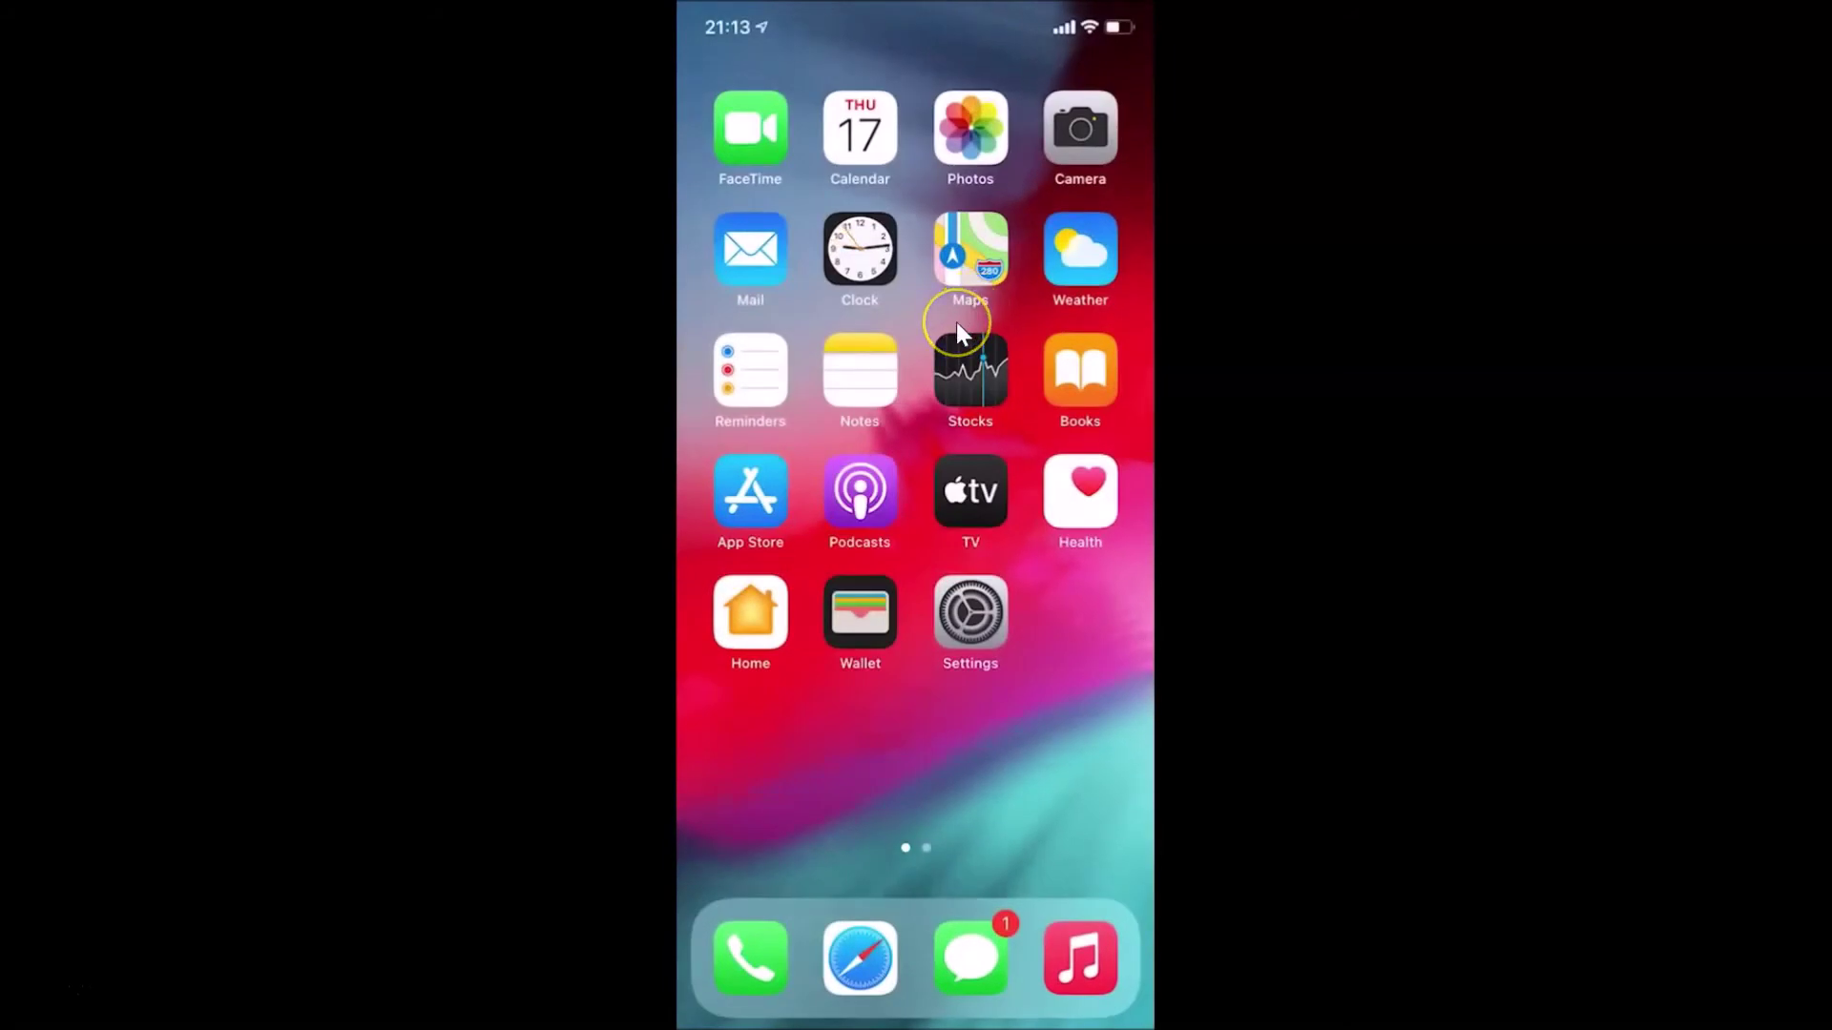
pyautogui.hscroll(3, 956, 322)
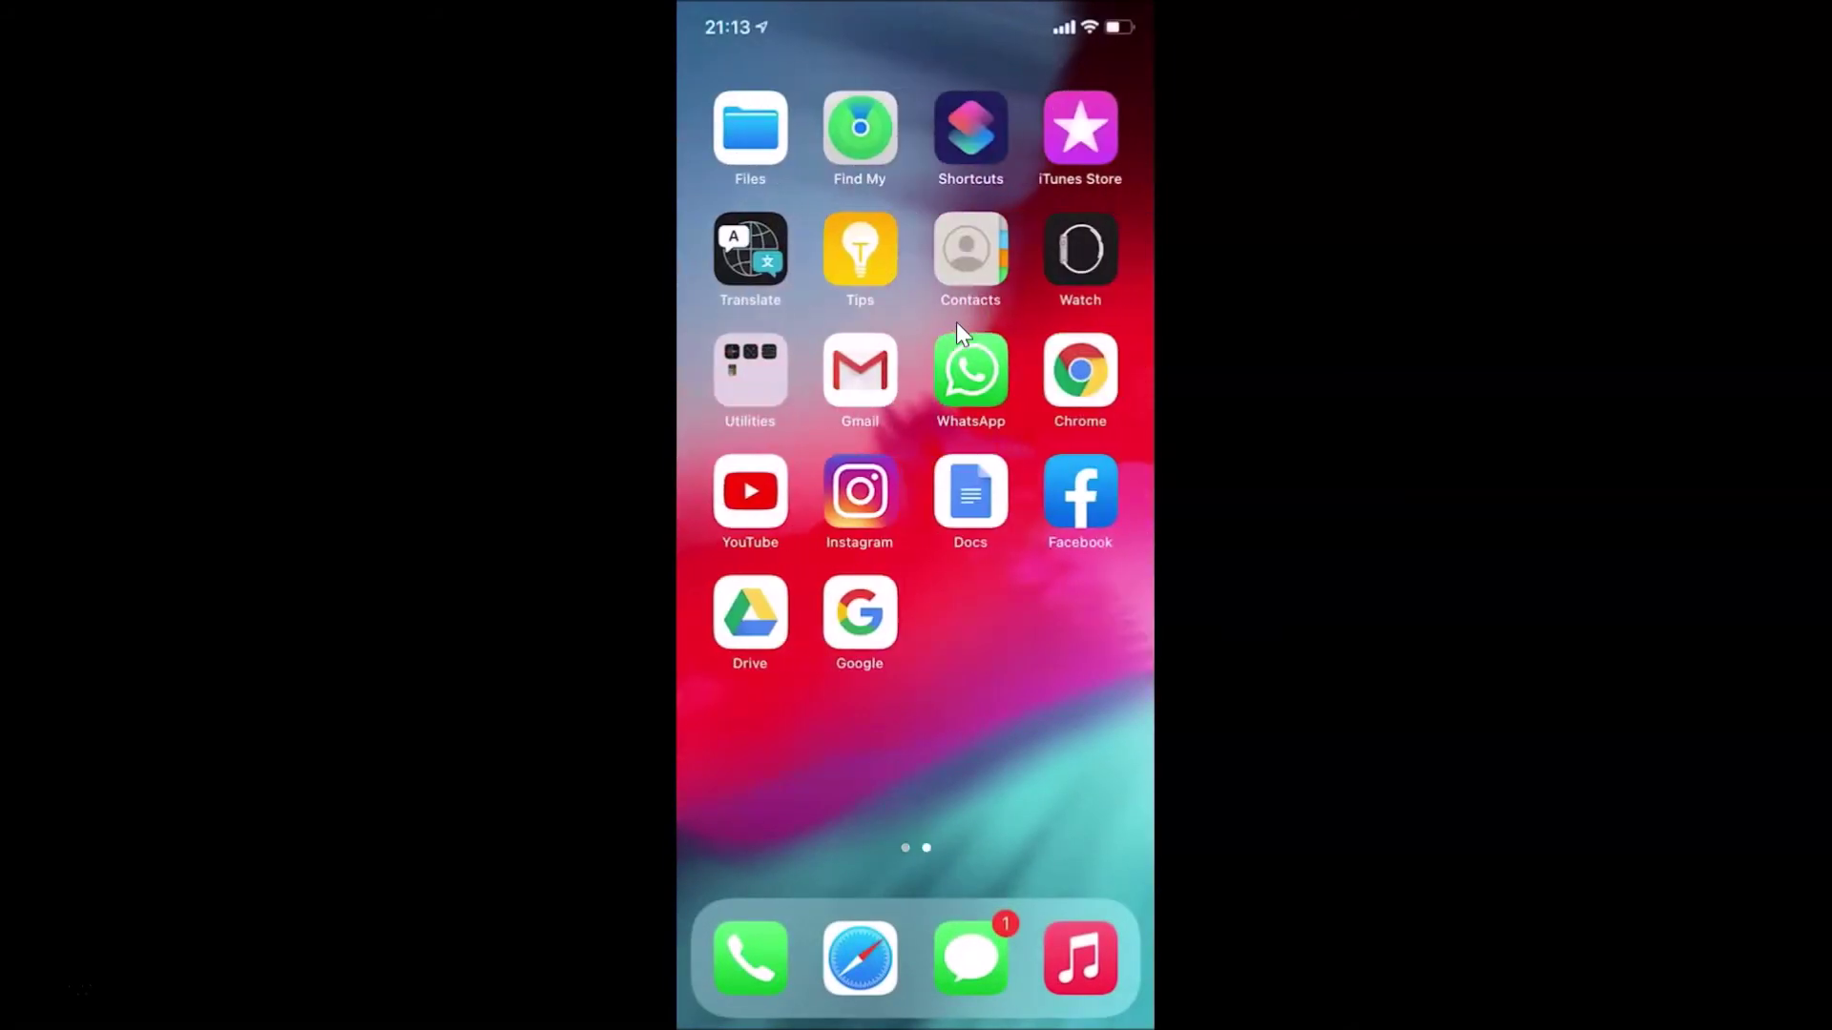
pyautogui.click(952, 359)
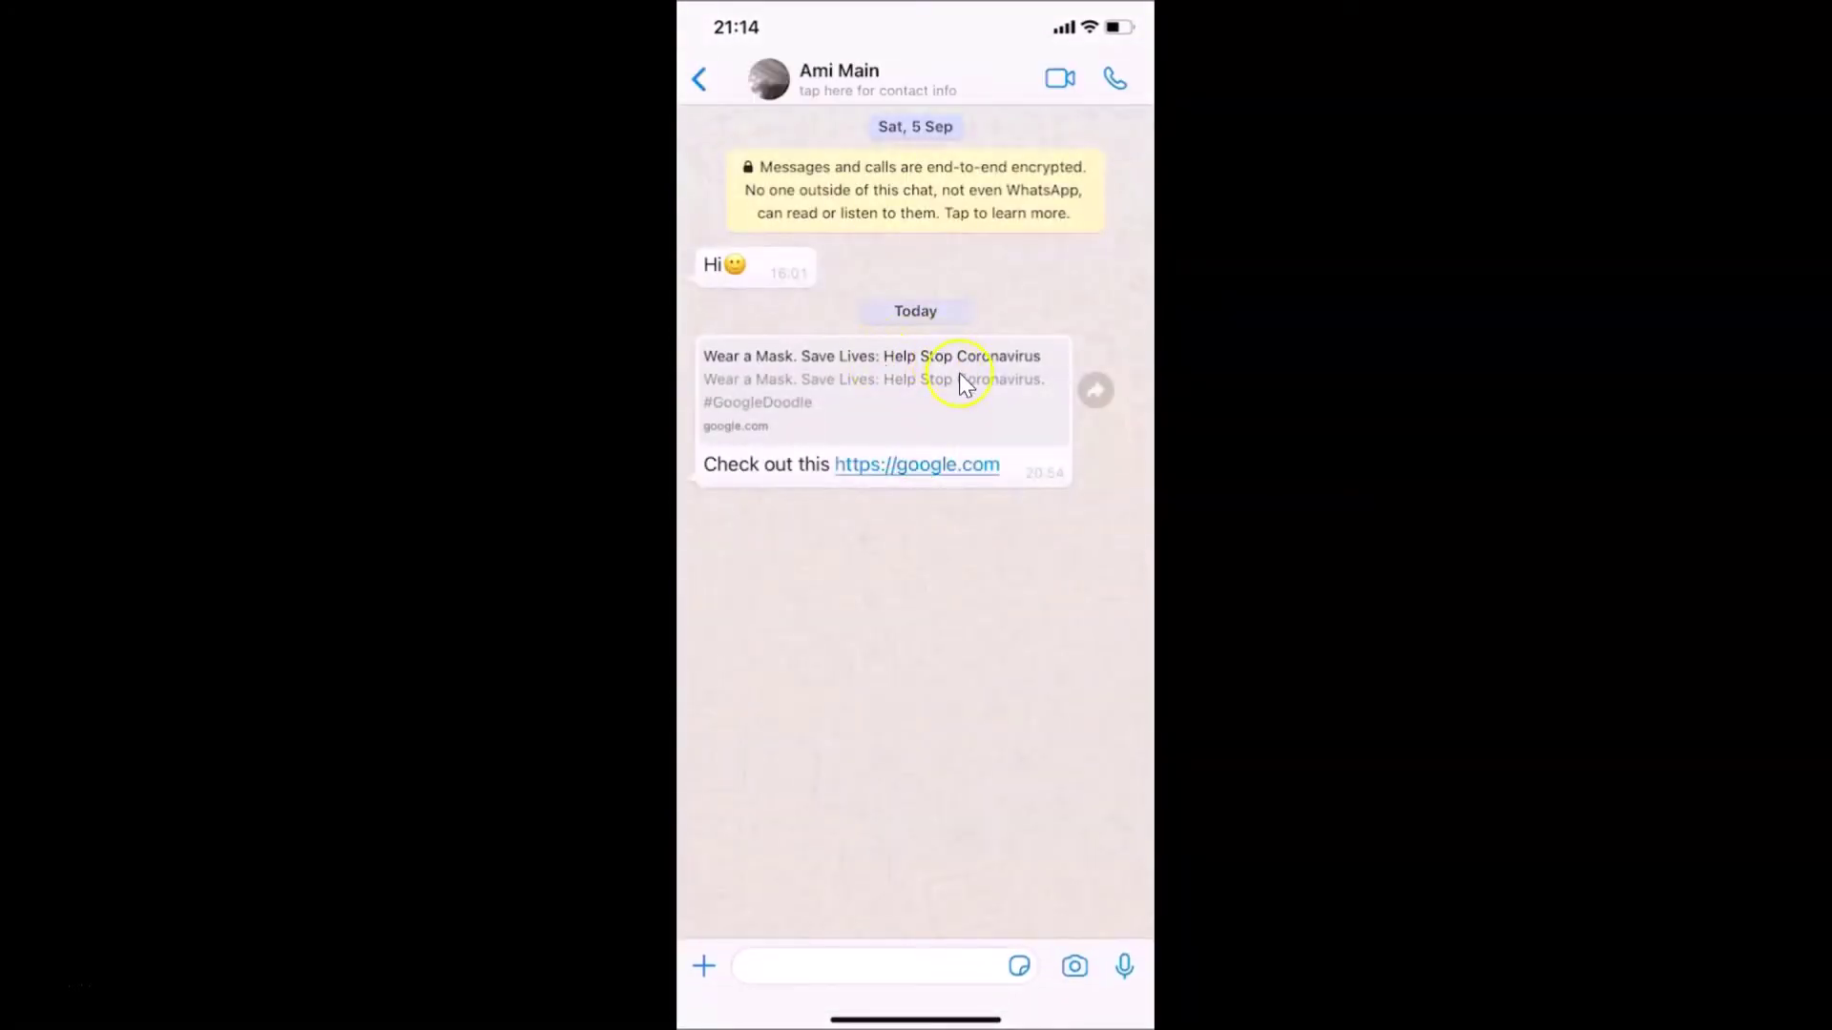
pyautogui.click(932, 467)
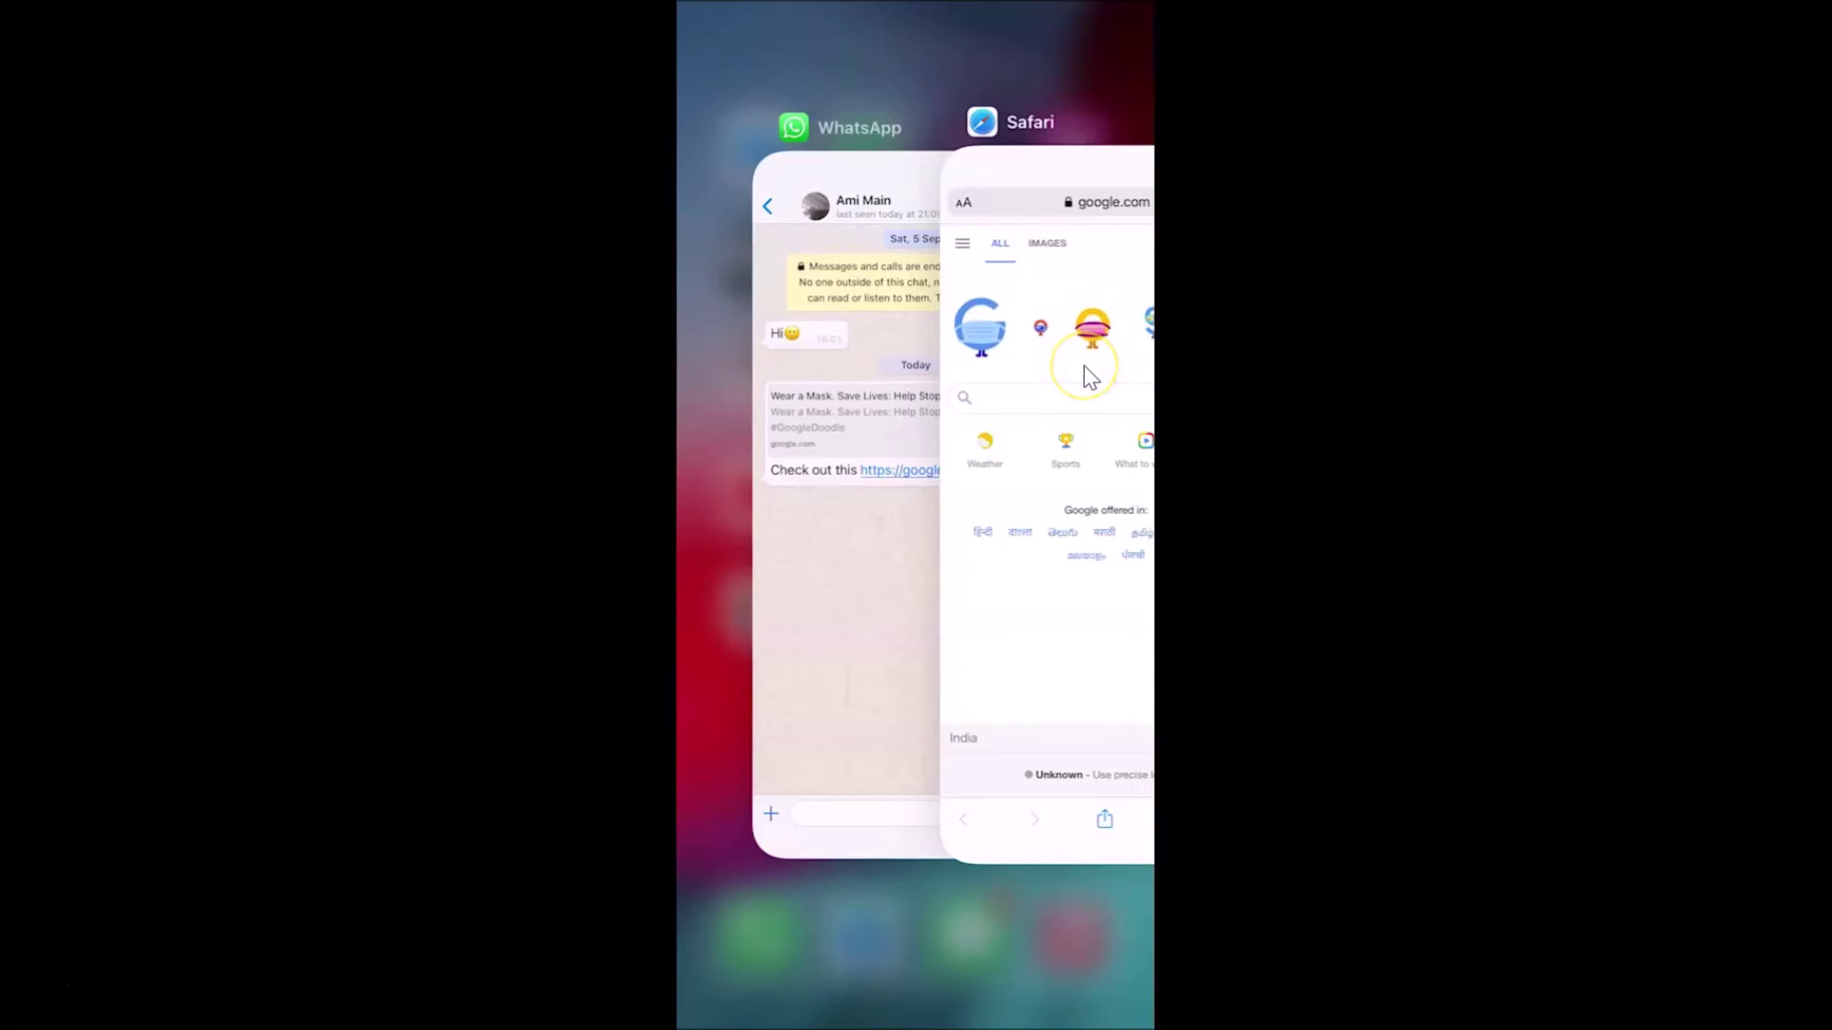
# - Close Safari and WhatsApp, then scroll Settings down to the Chrome app row
pyautogui.scroll(-3, 1084, 365)
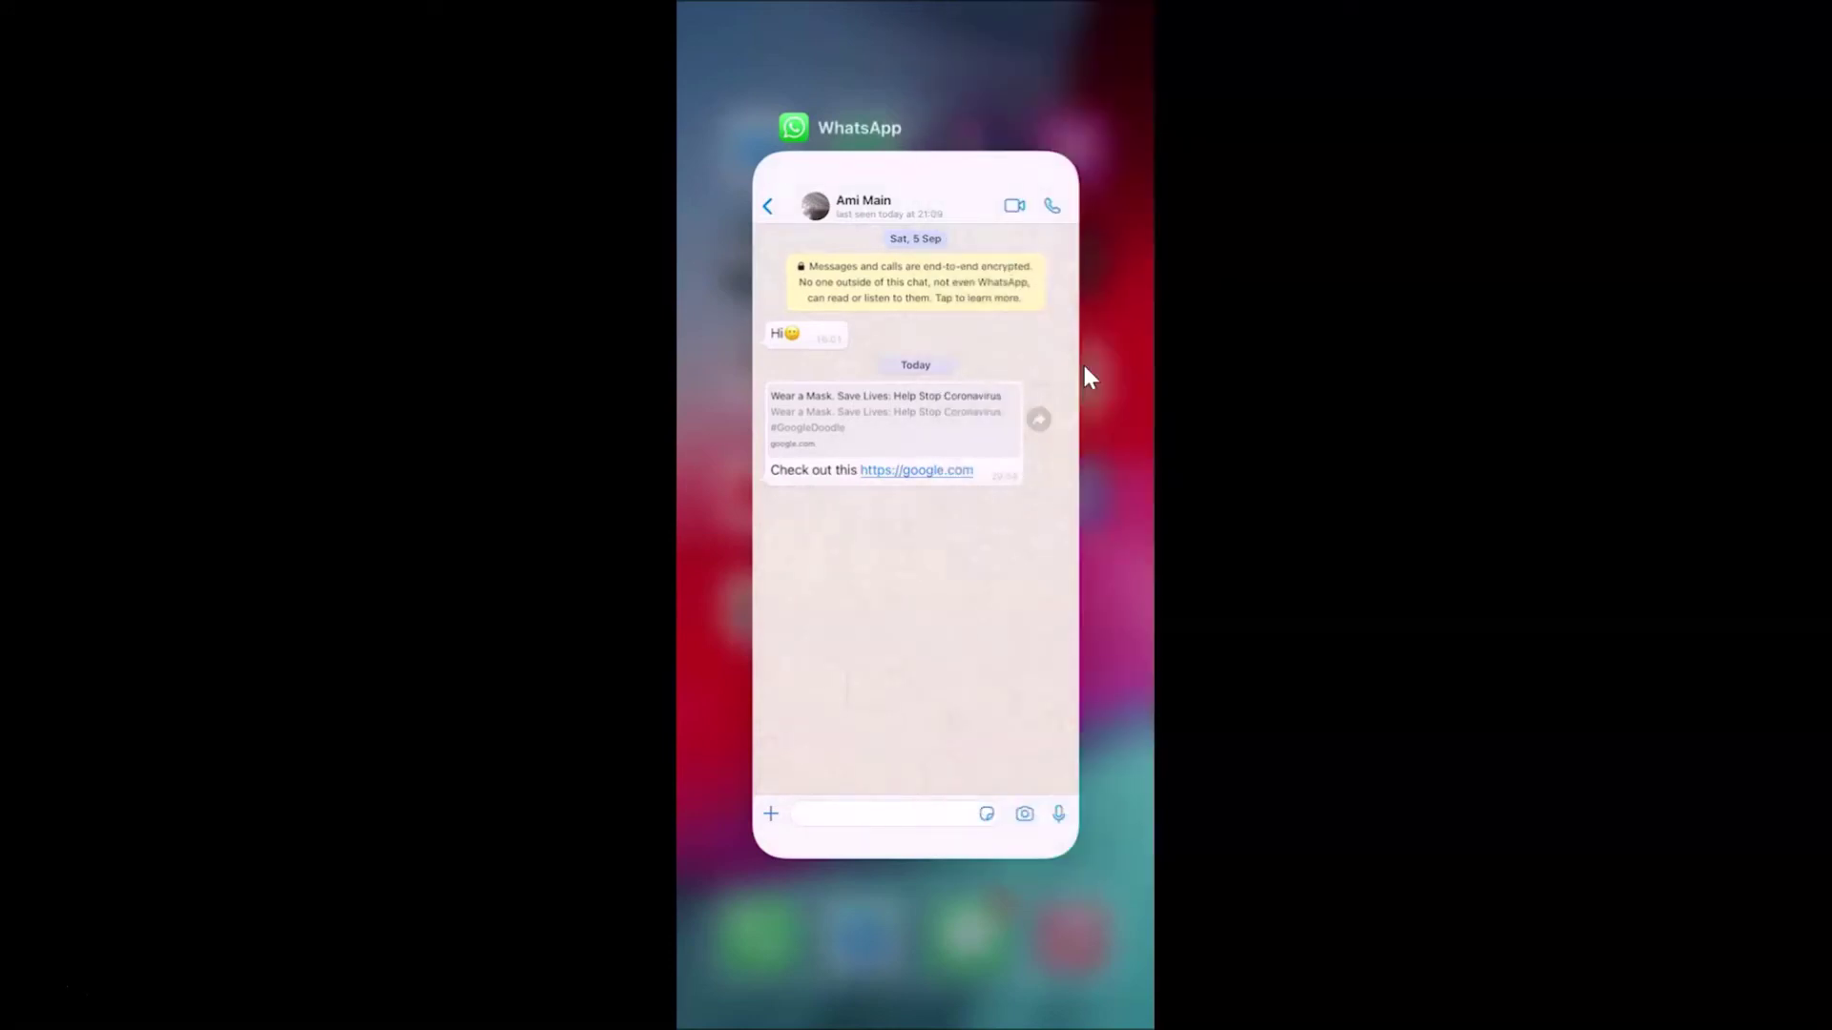
pyautogui.scroll(-3, 1082, 362)
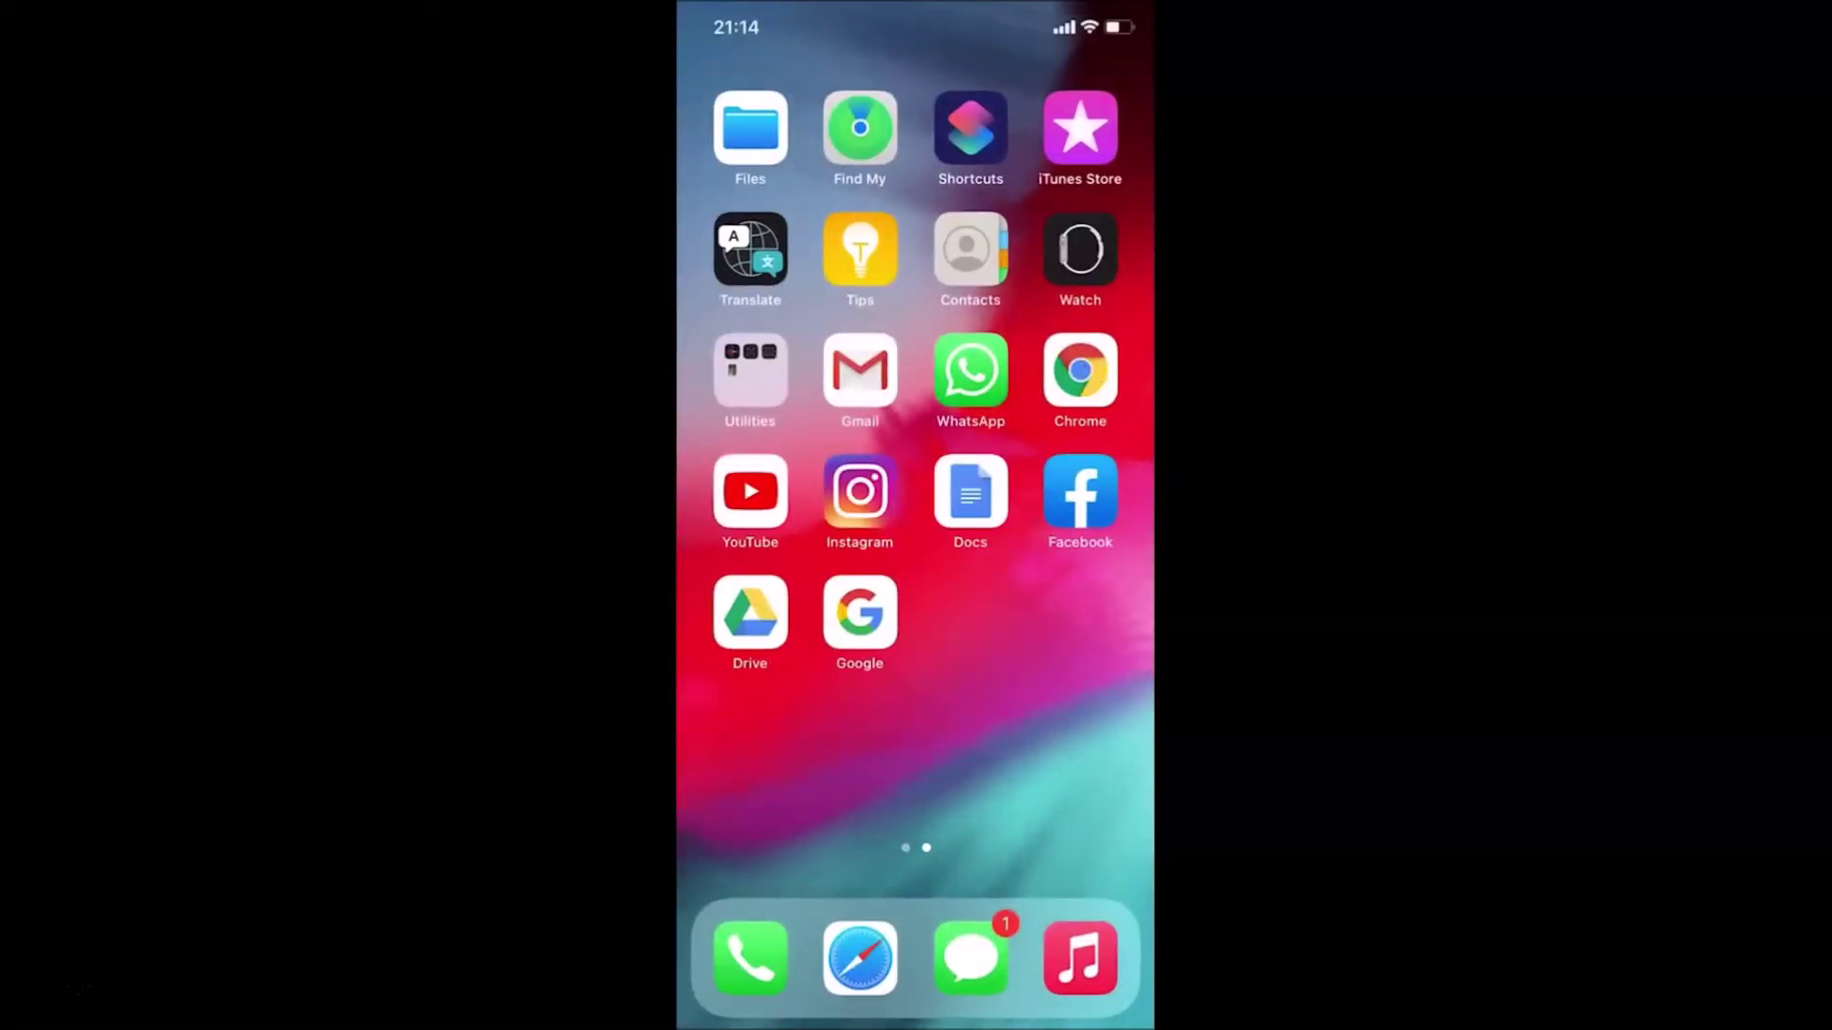
pyautogui.hscroll(-3, 916, 381)
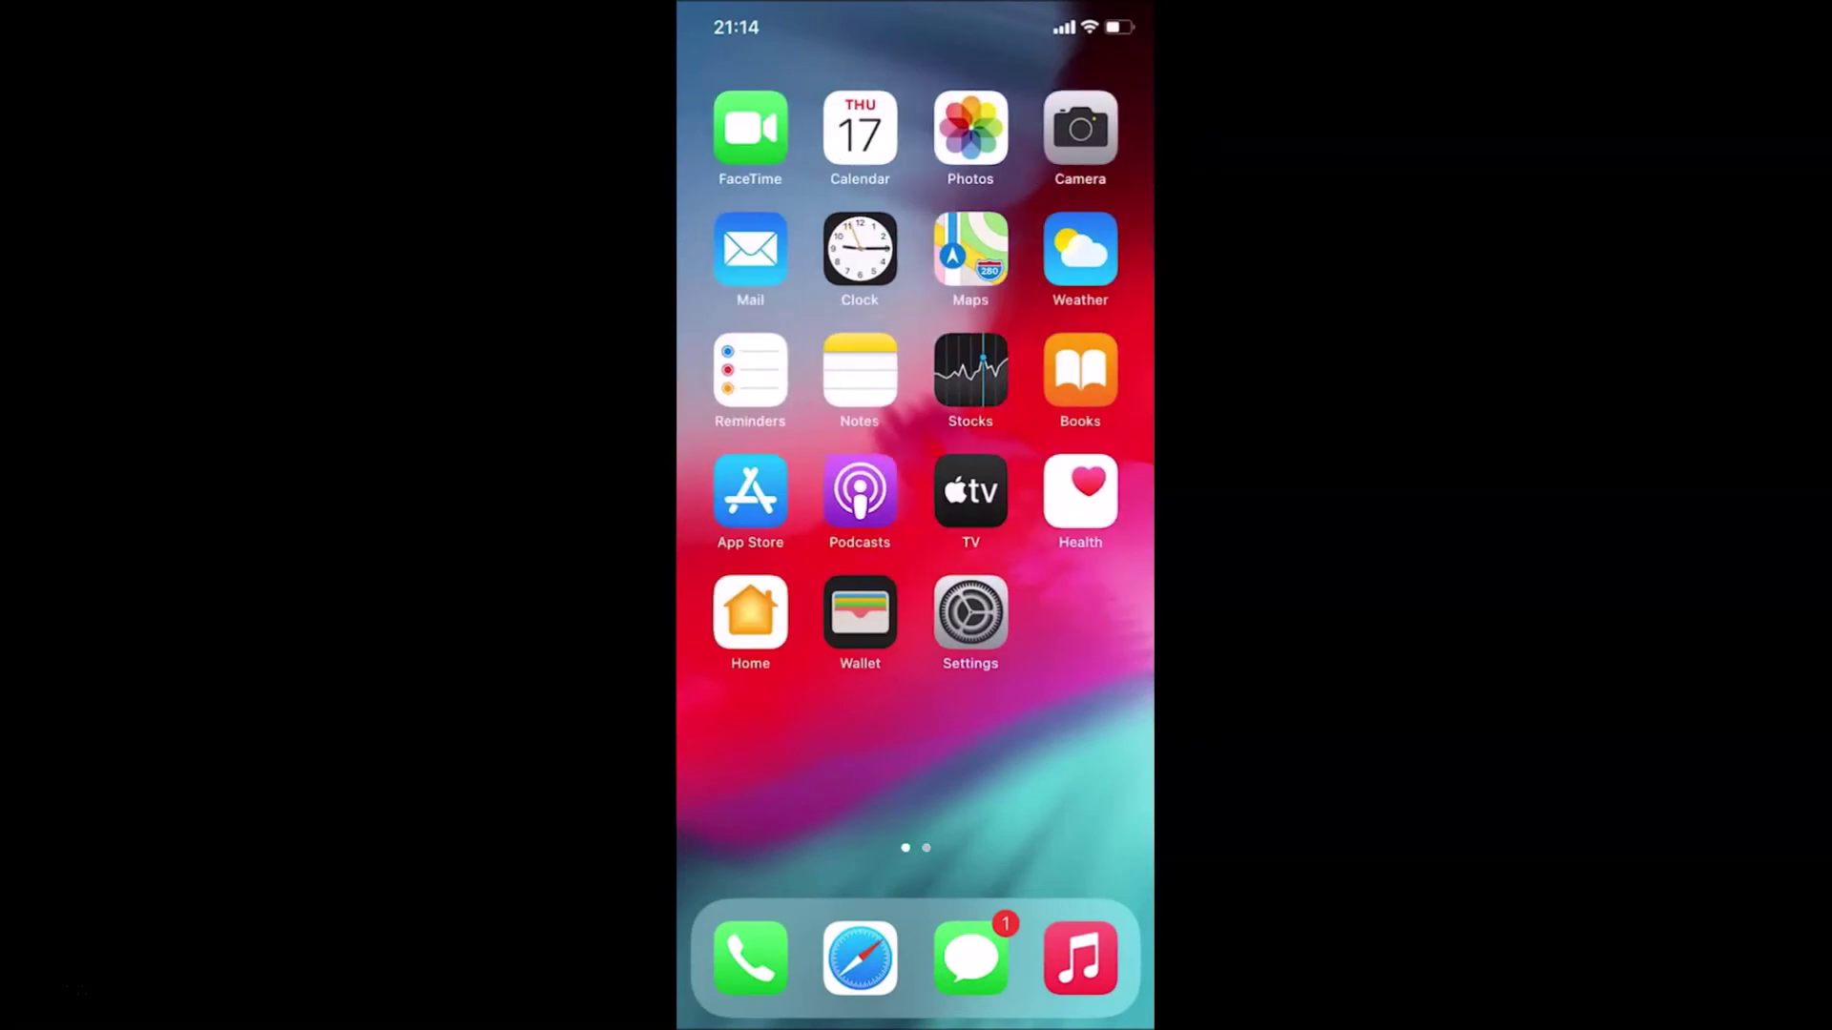
pyautogui.click(978, 612)
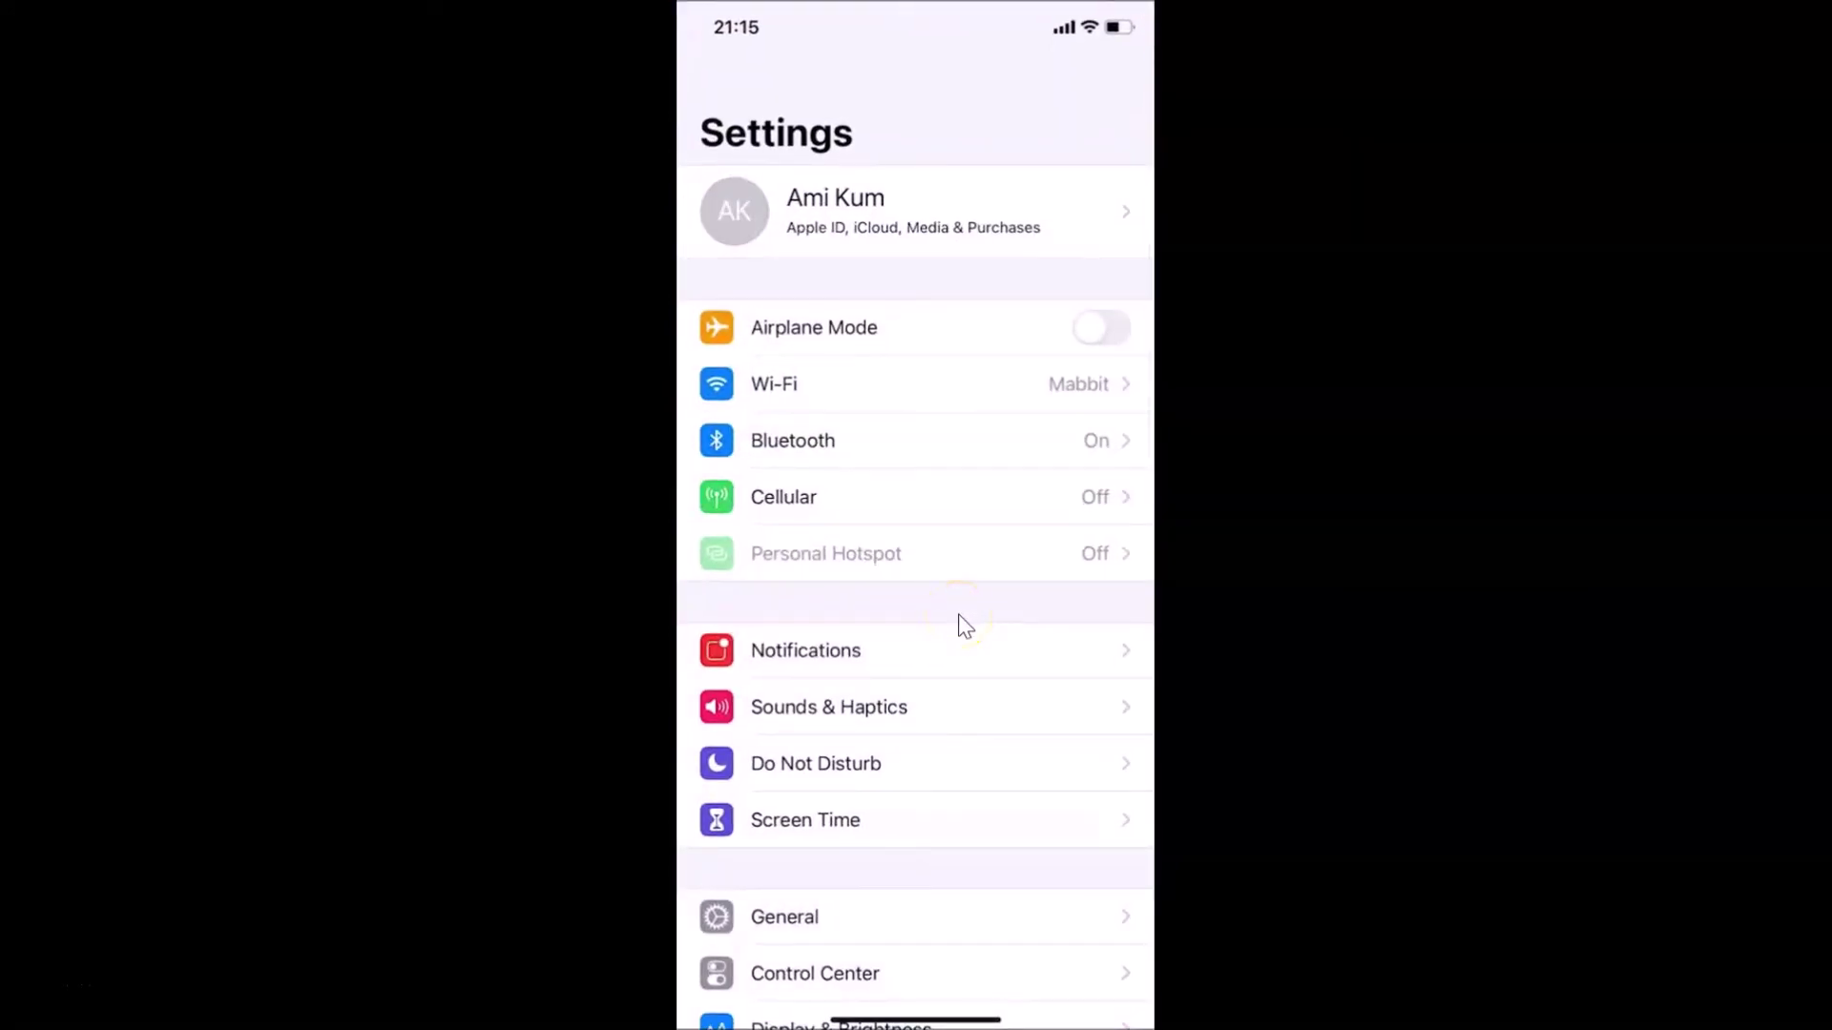
pyautogui.scroll(-10, 965, 627)
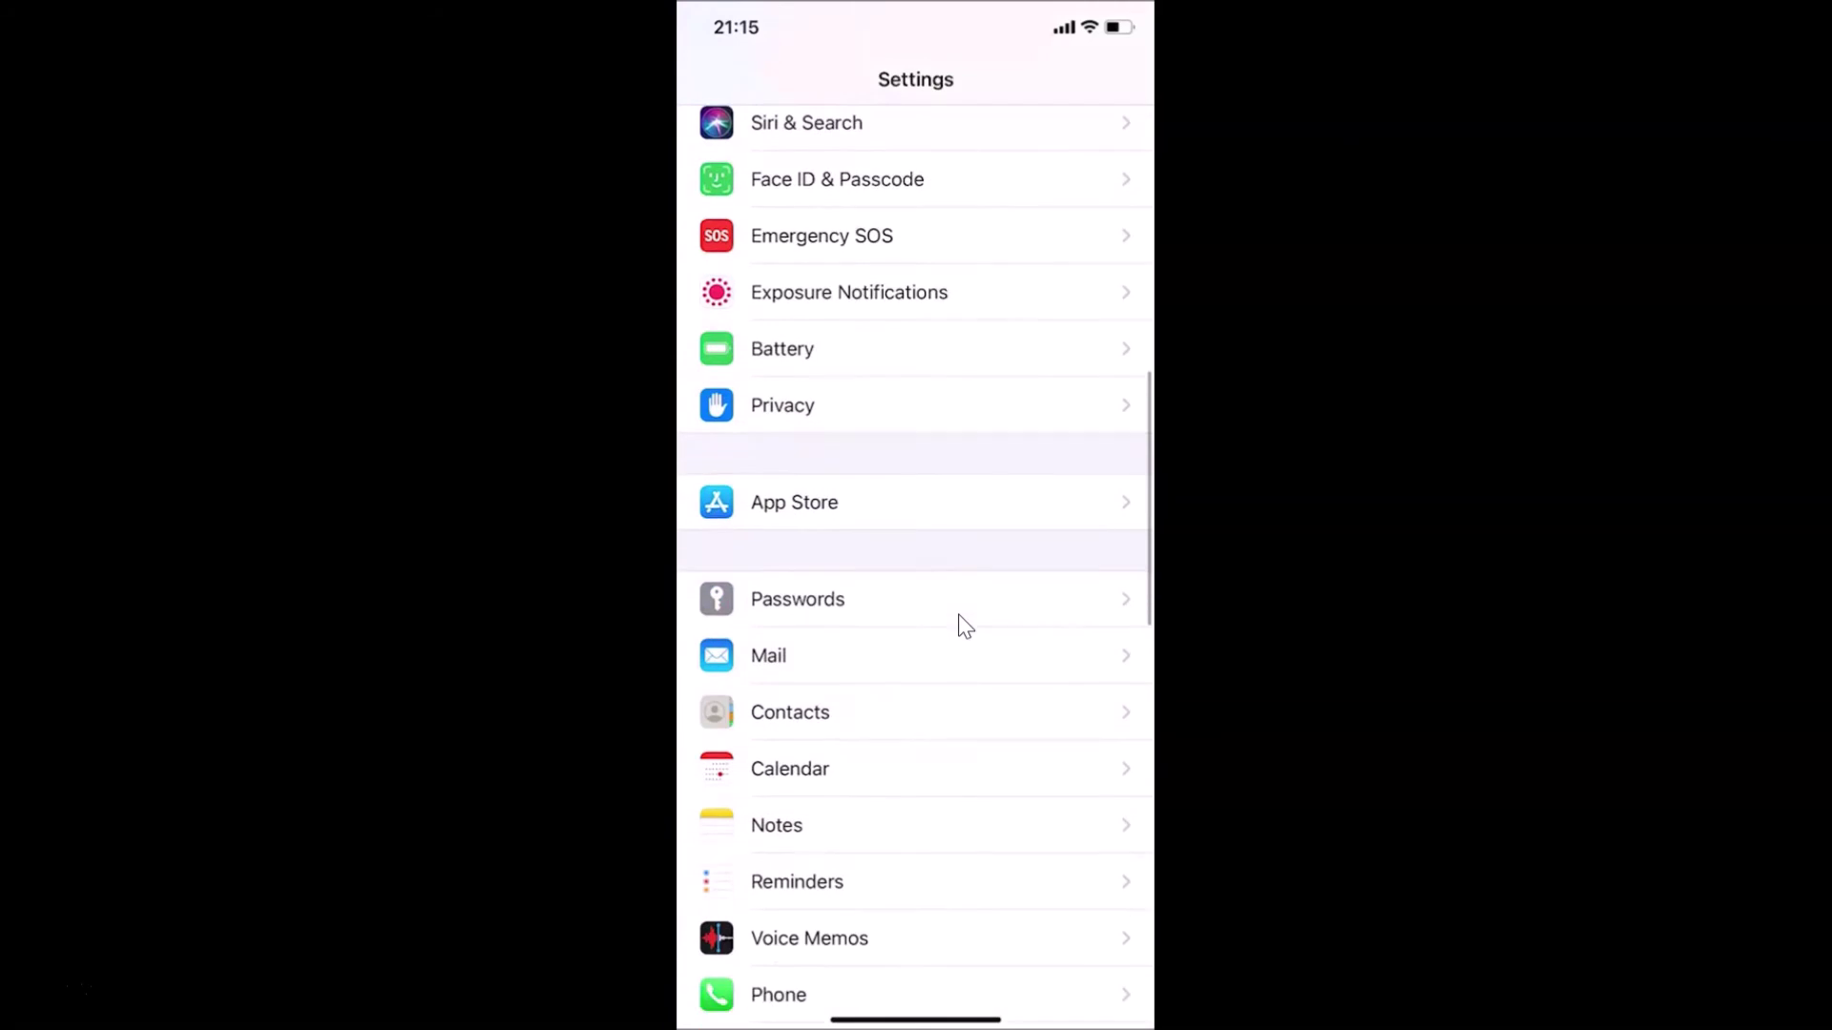
pyautogui.scroll(-10, 966, 627)
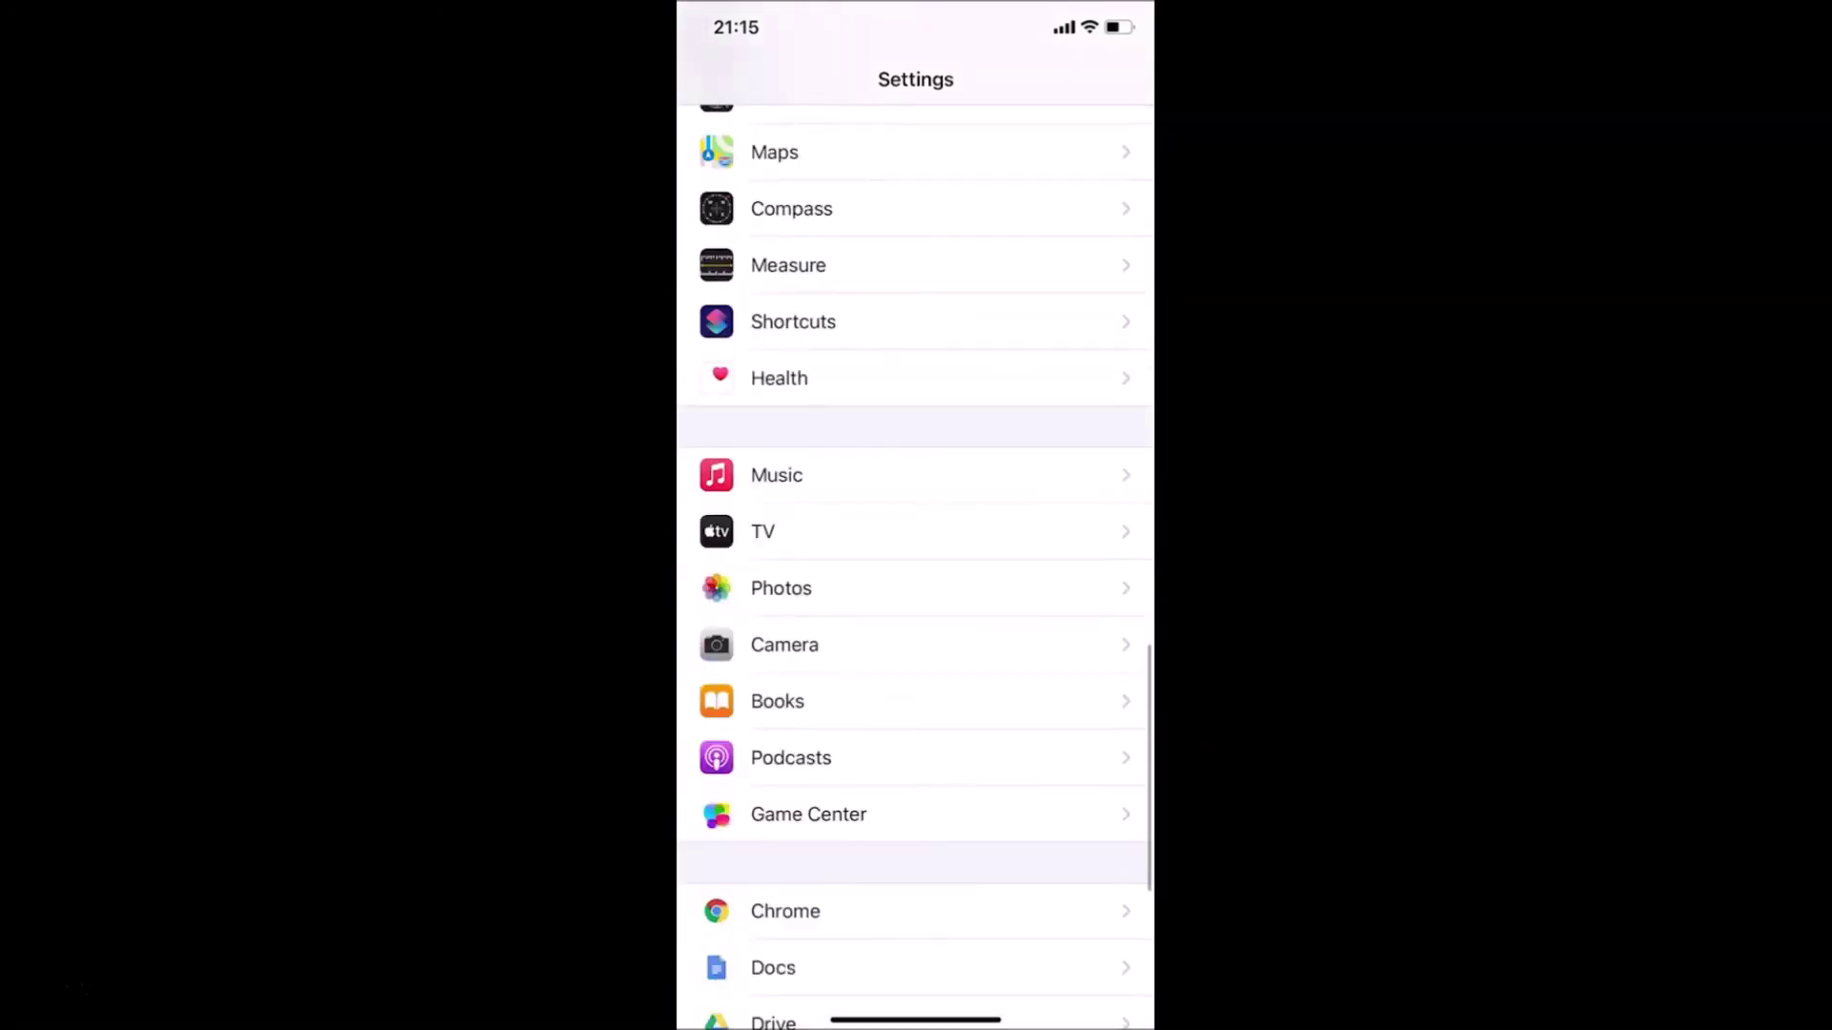
pyautogui.scroll(-3, 966, 627)
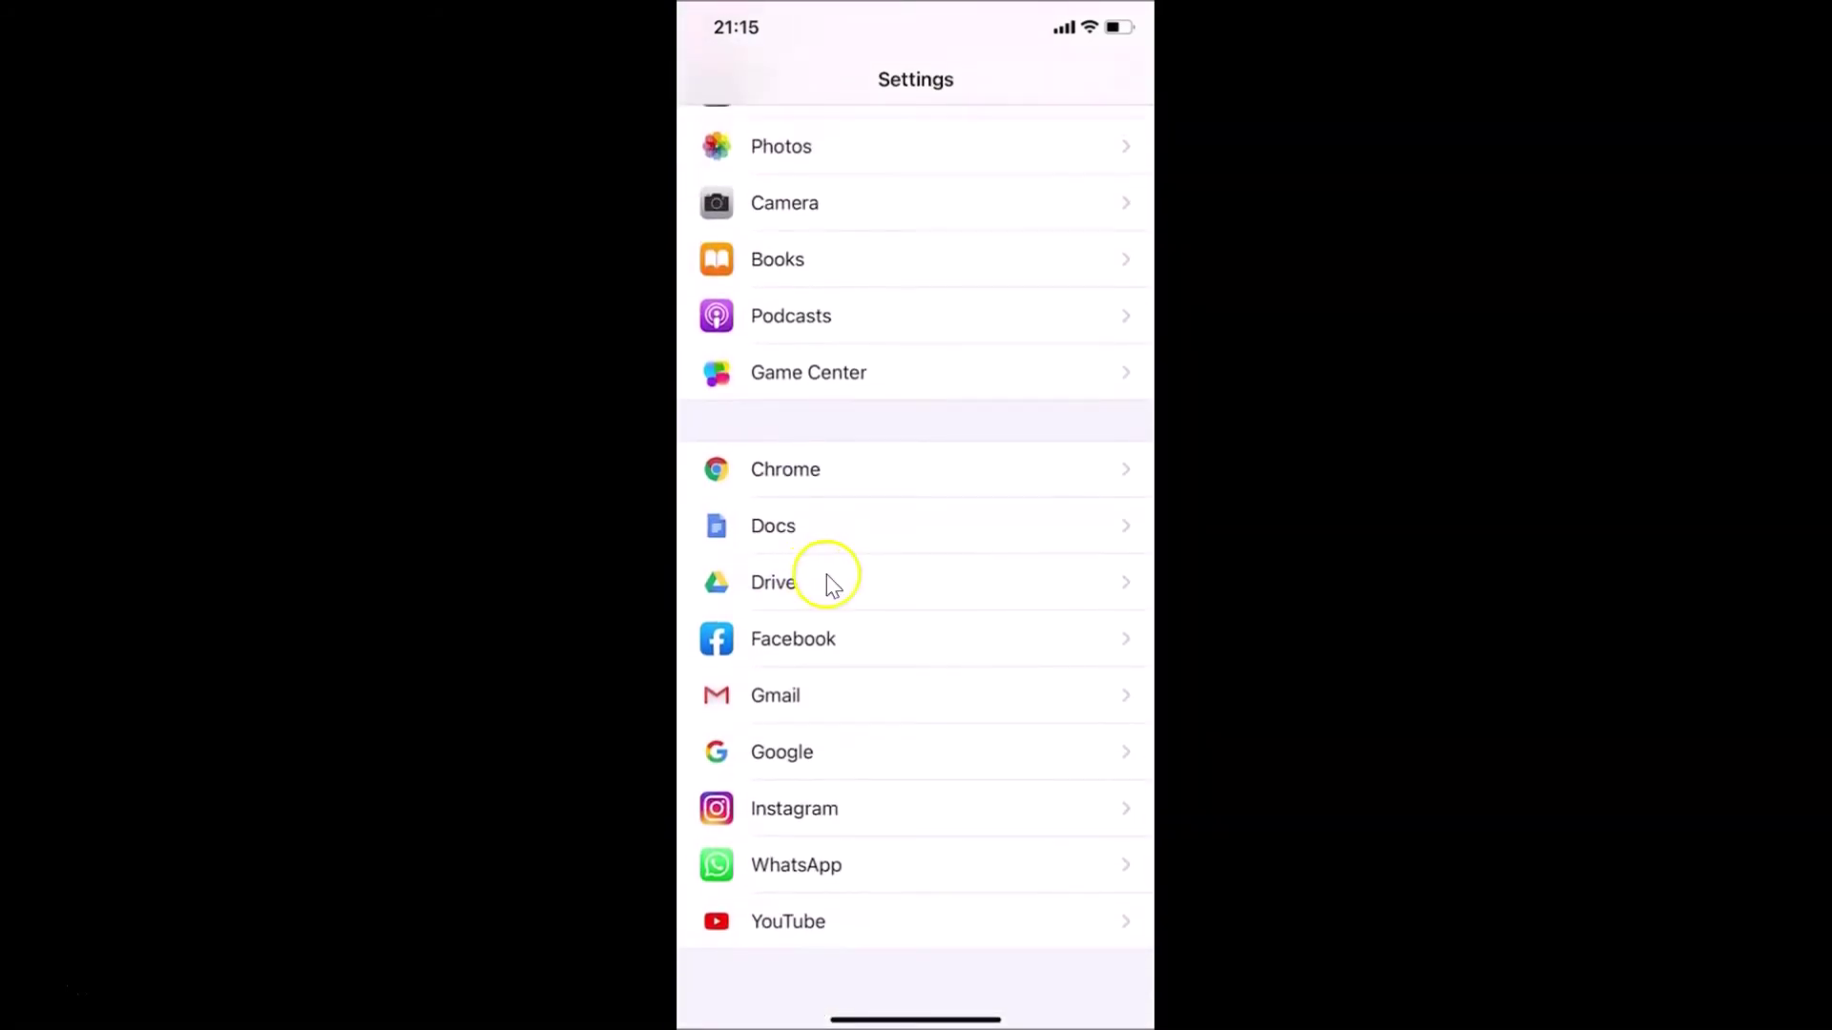
# - Select Chrome as the Default Browser App in Chrome's settings, replacing Safari
pyautogui.click(851, 469)
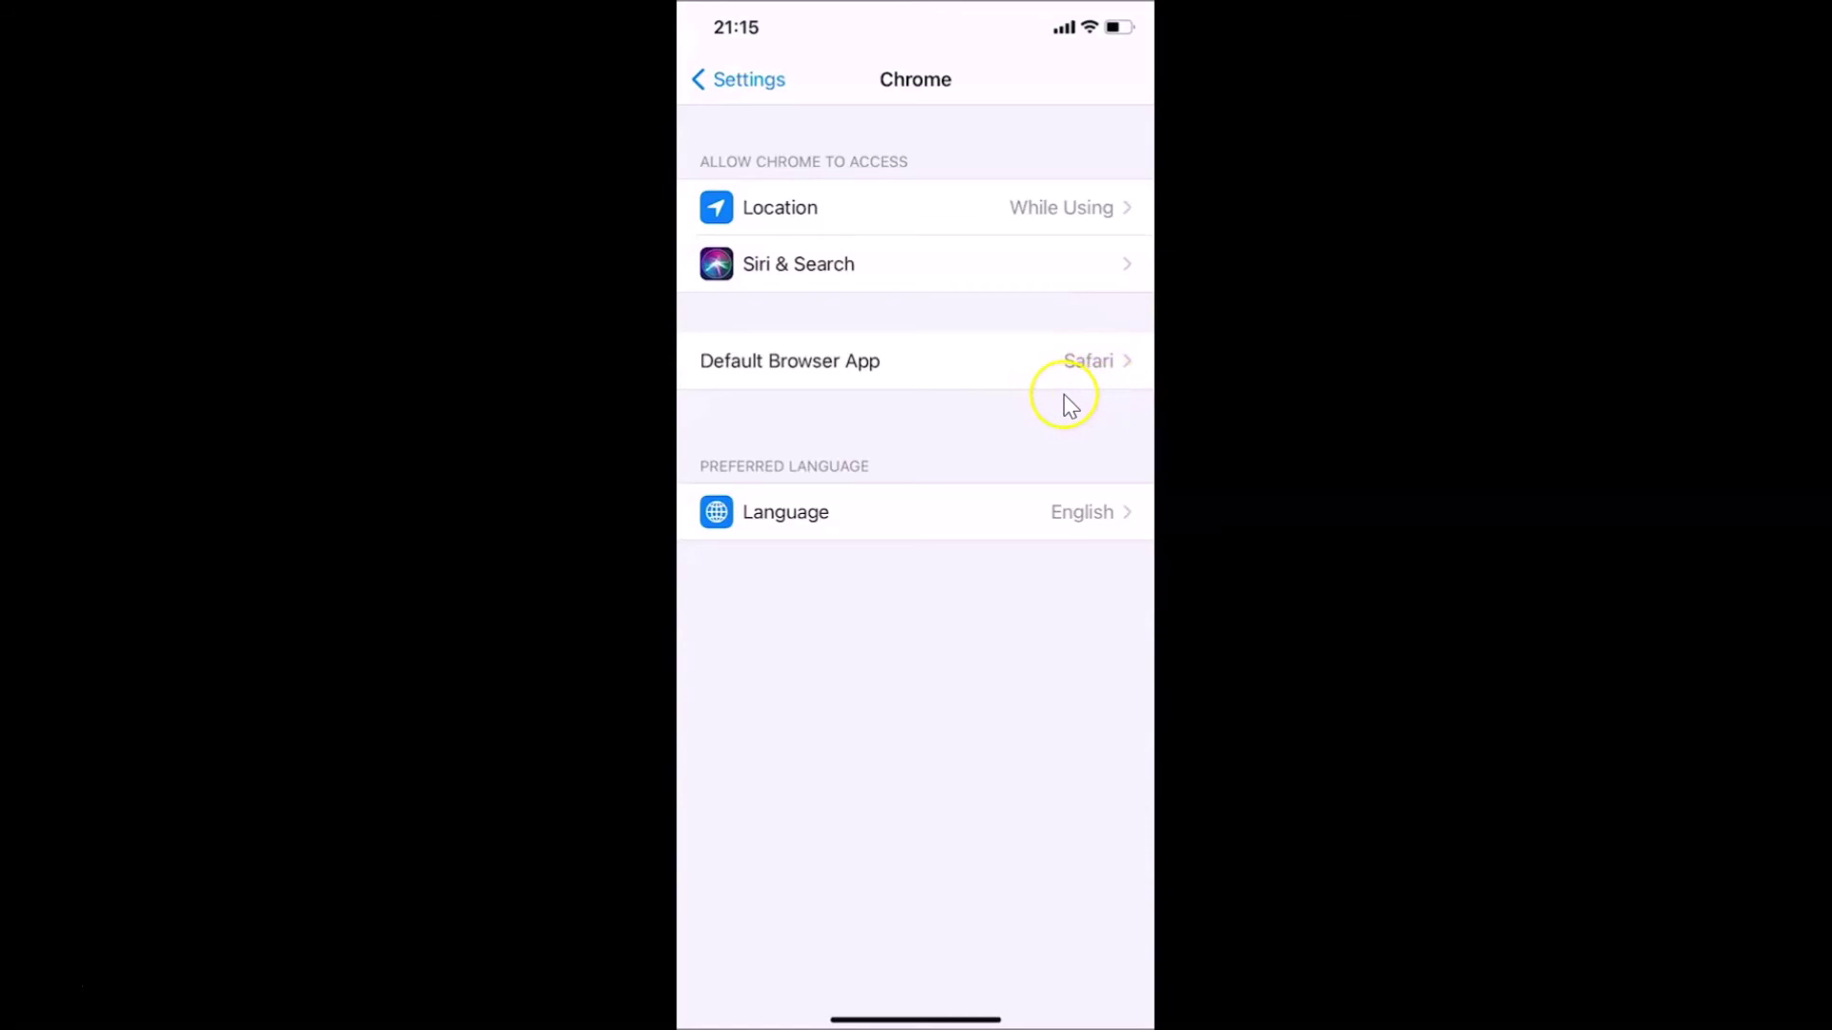
pyautogui.click(875, 370)
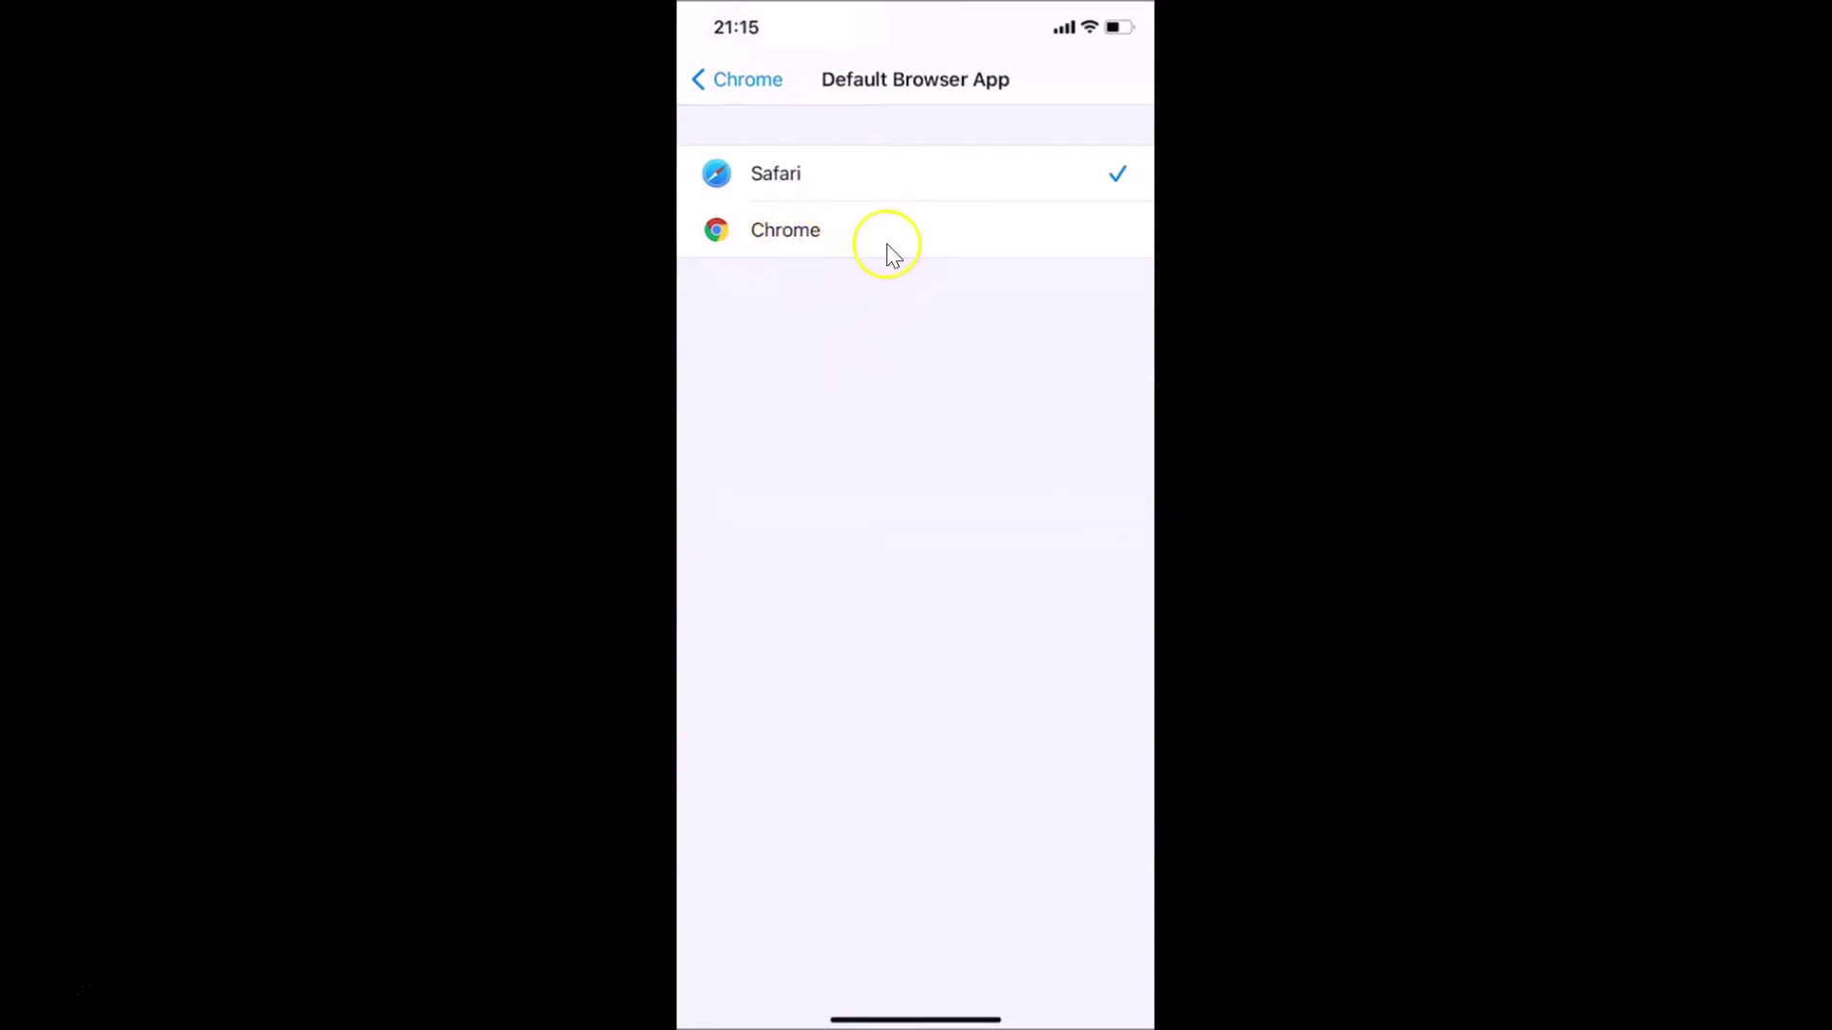
pyautogui.click(924, 250)
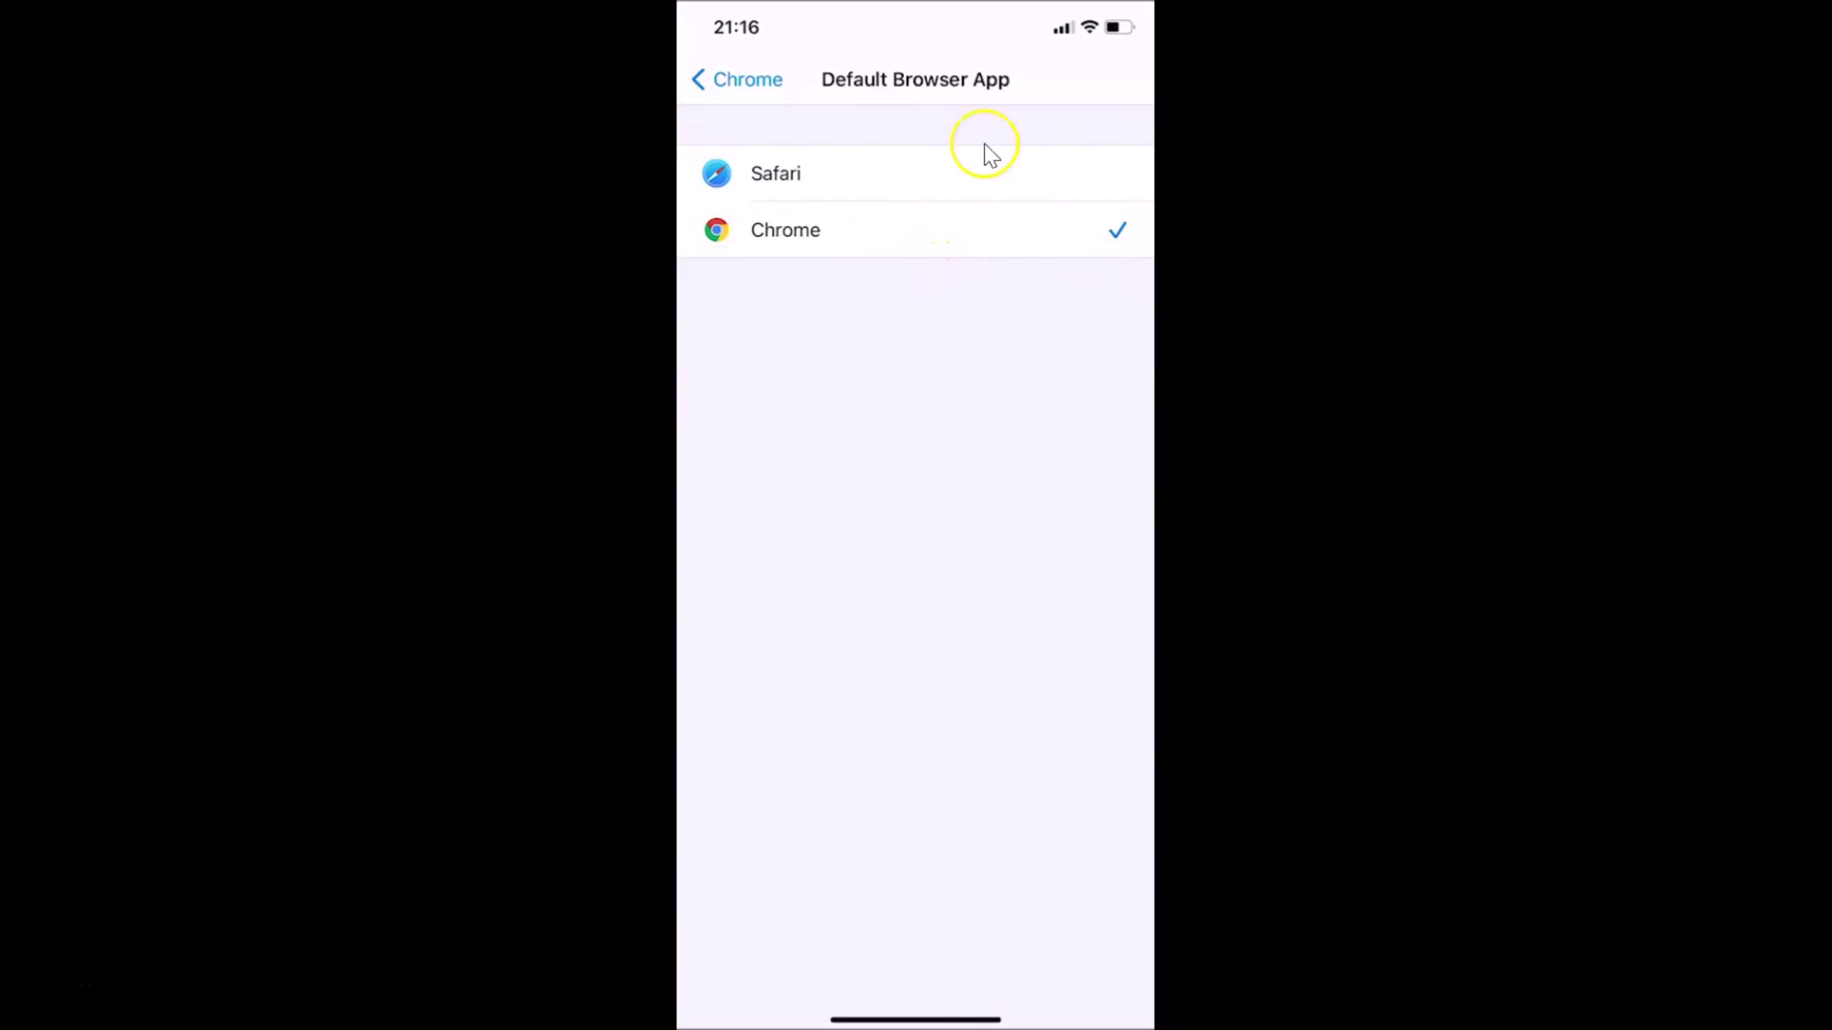
pyautogui.click(718, 84)
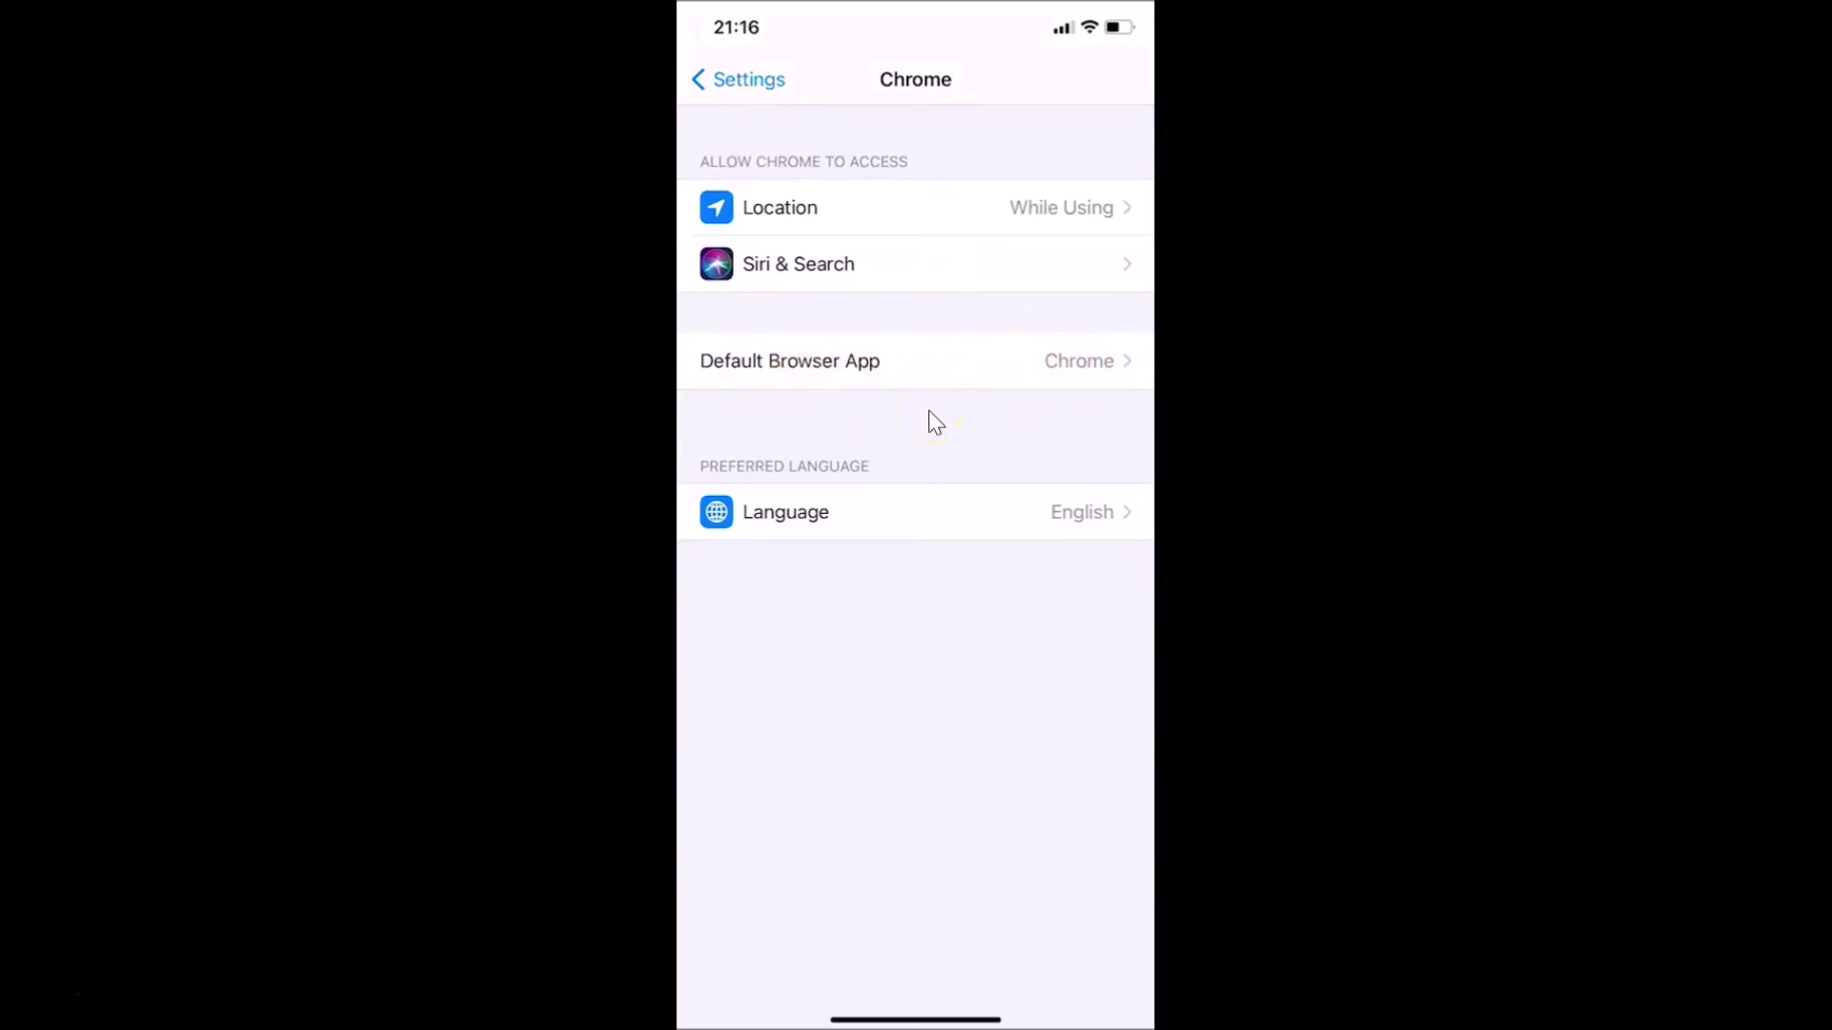
pyautogui.press('shift+super+h')
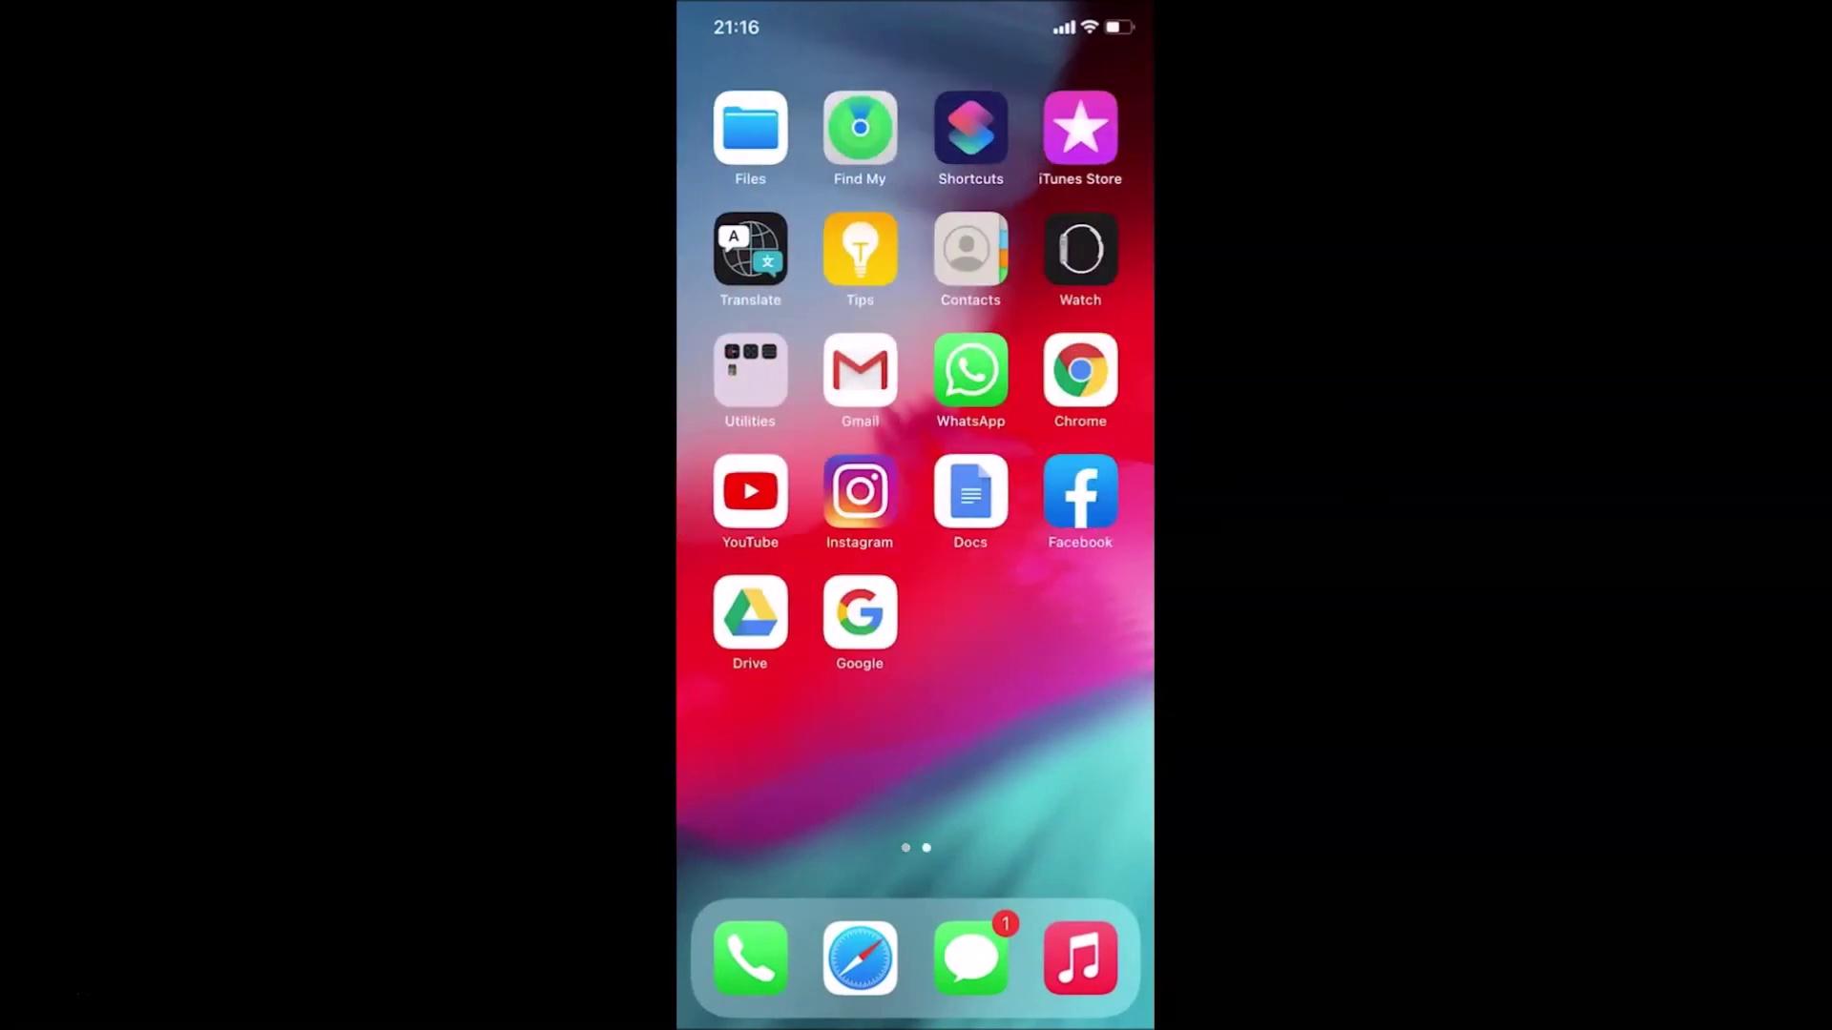
# - Tap the google.com link in the WhatsApp chat and allow it to open in Chrome
pyautogui.click(980, 374)
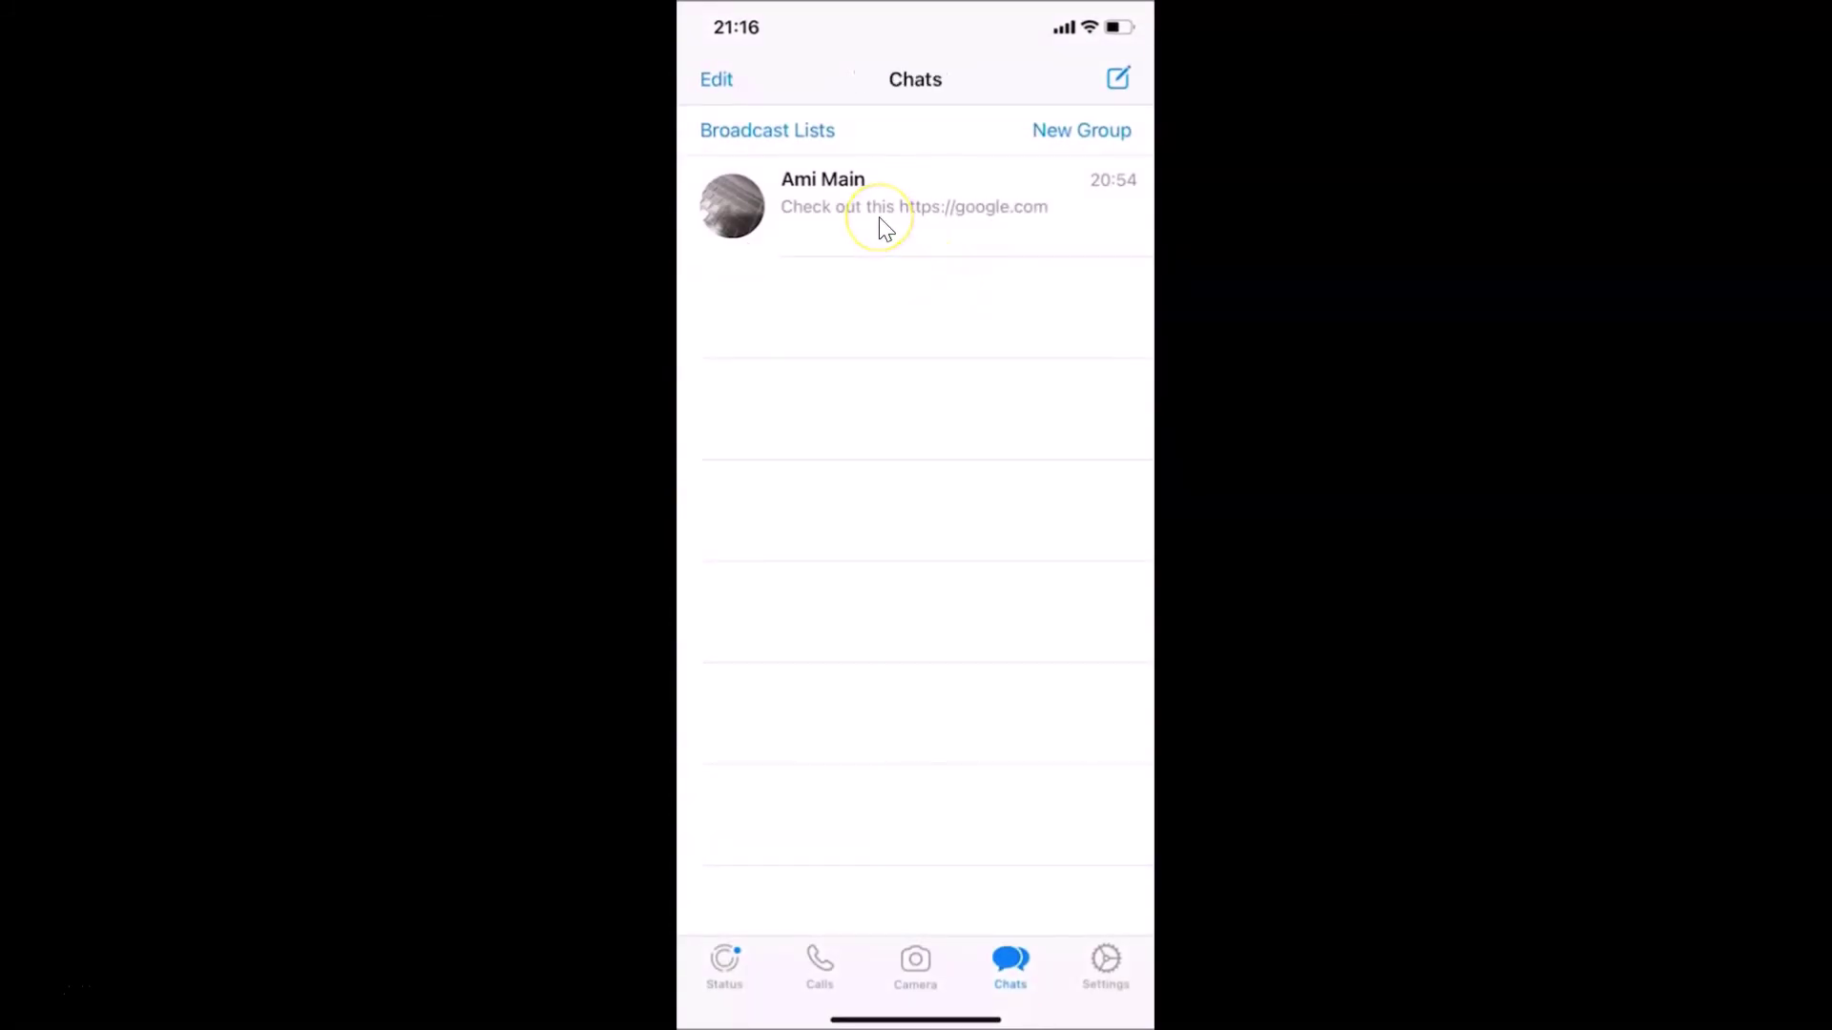
pyautogui.click(879, 218)
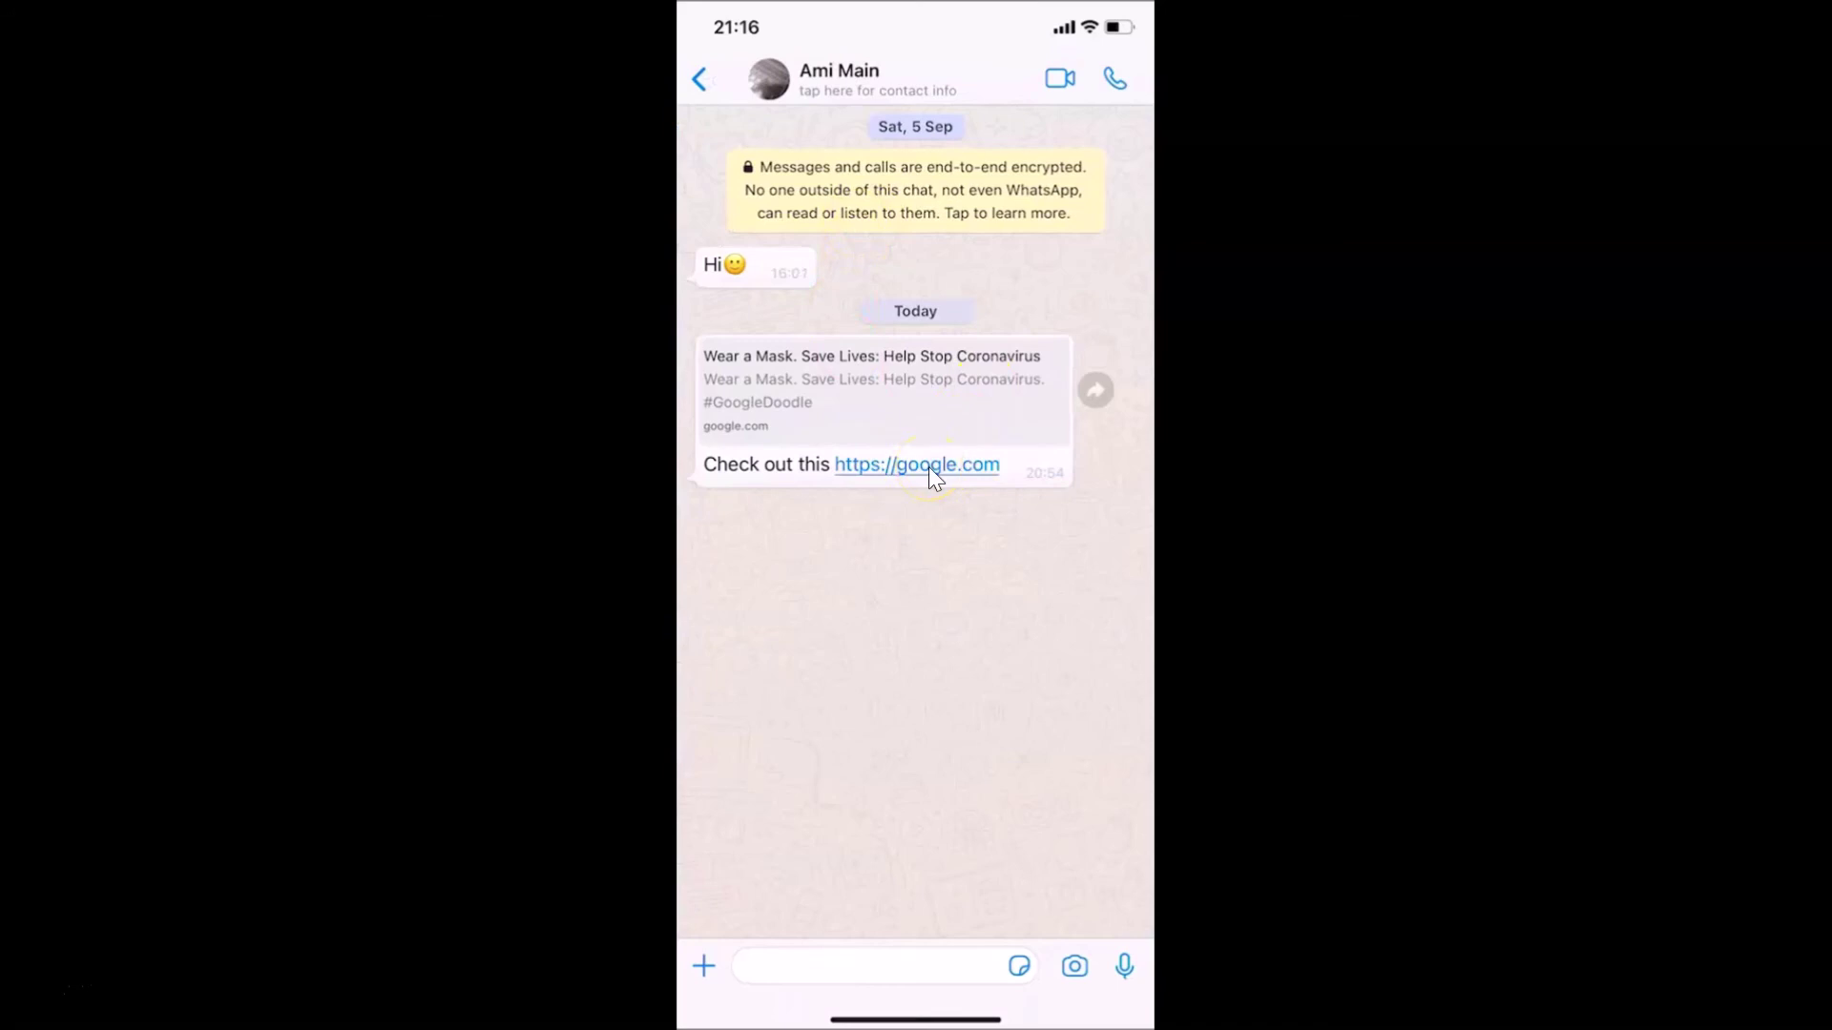
pyautogui.click(929, 466)
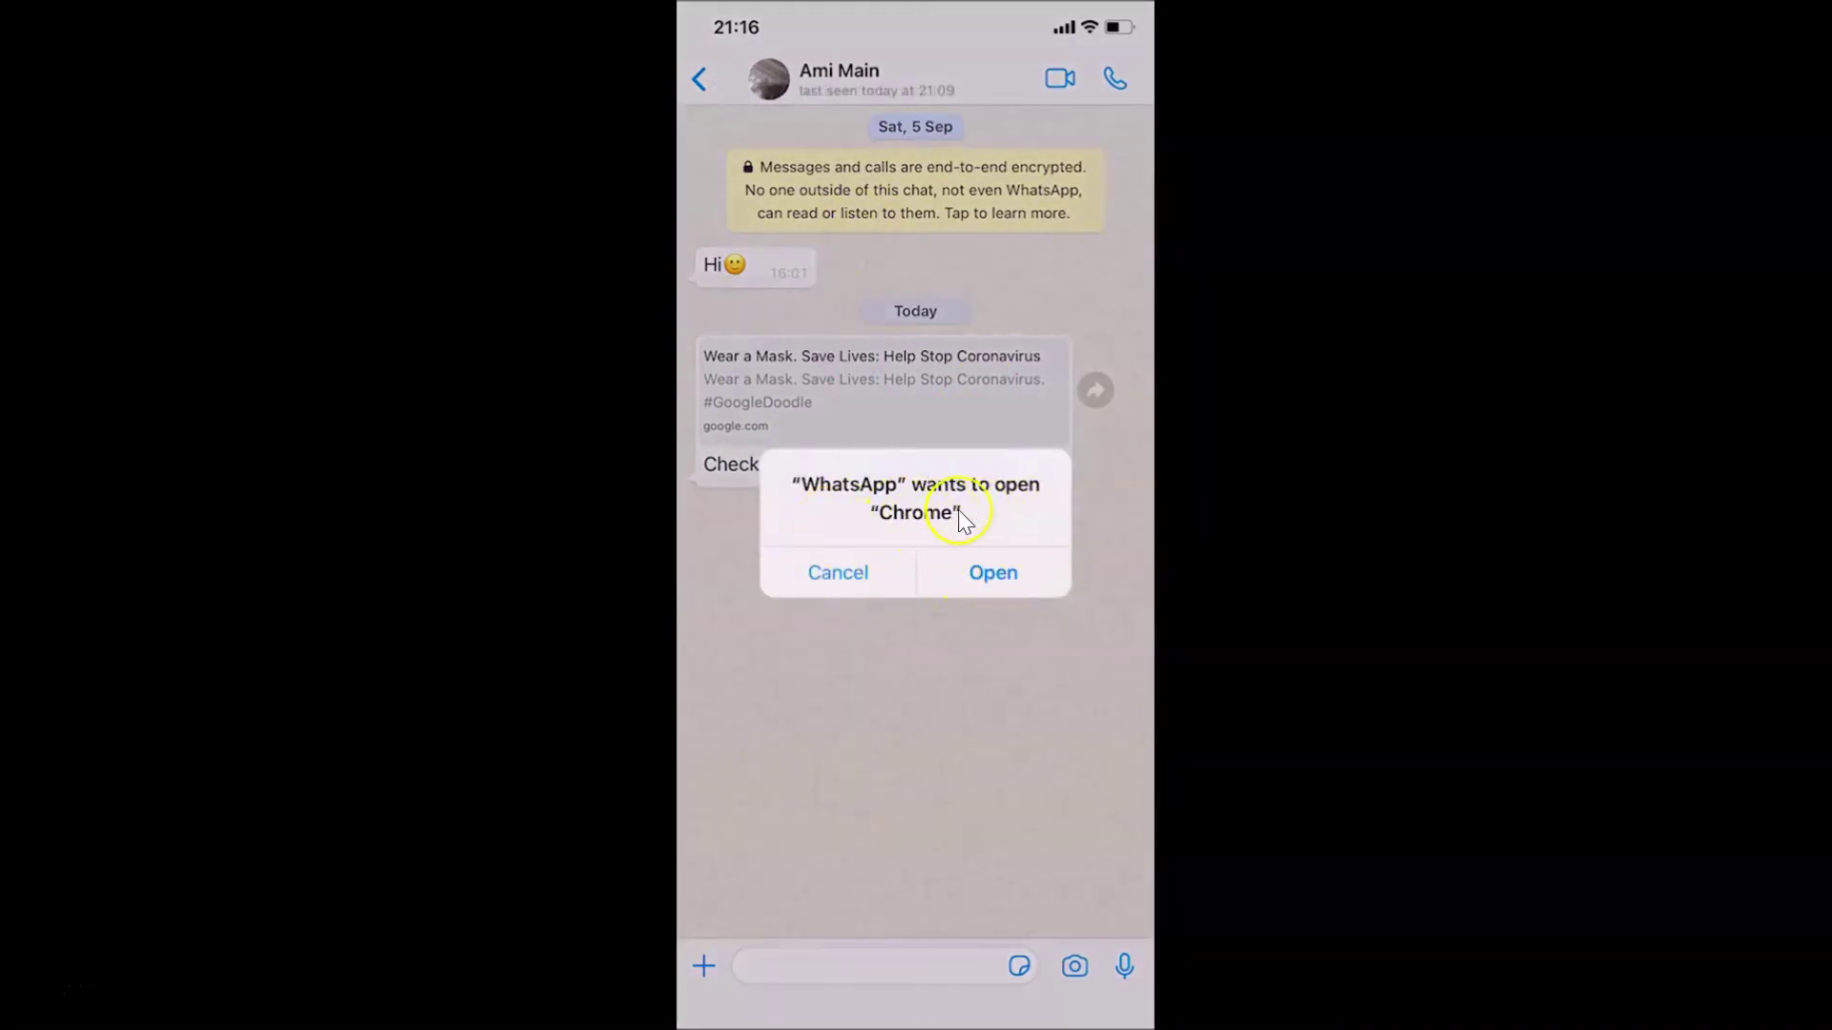
pyautogui.click(993, 572)
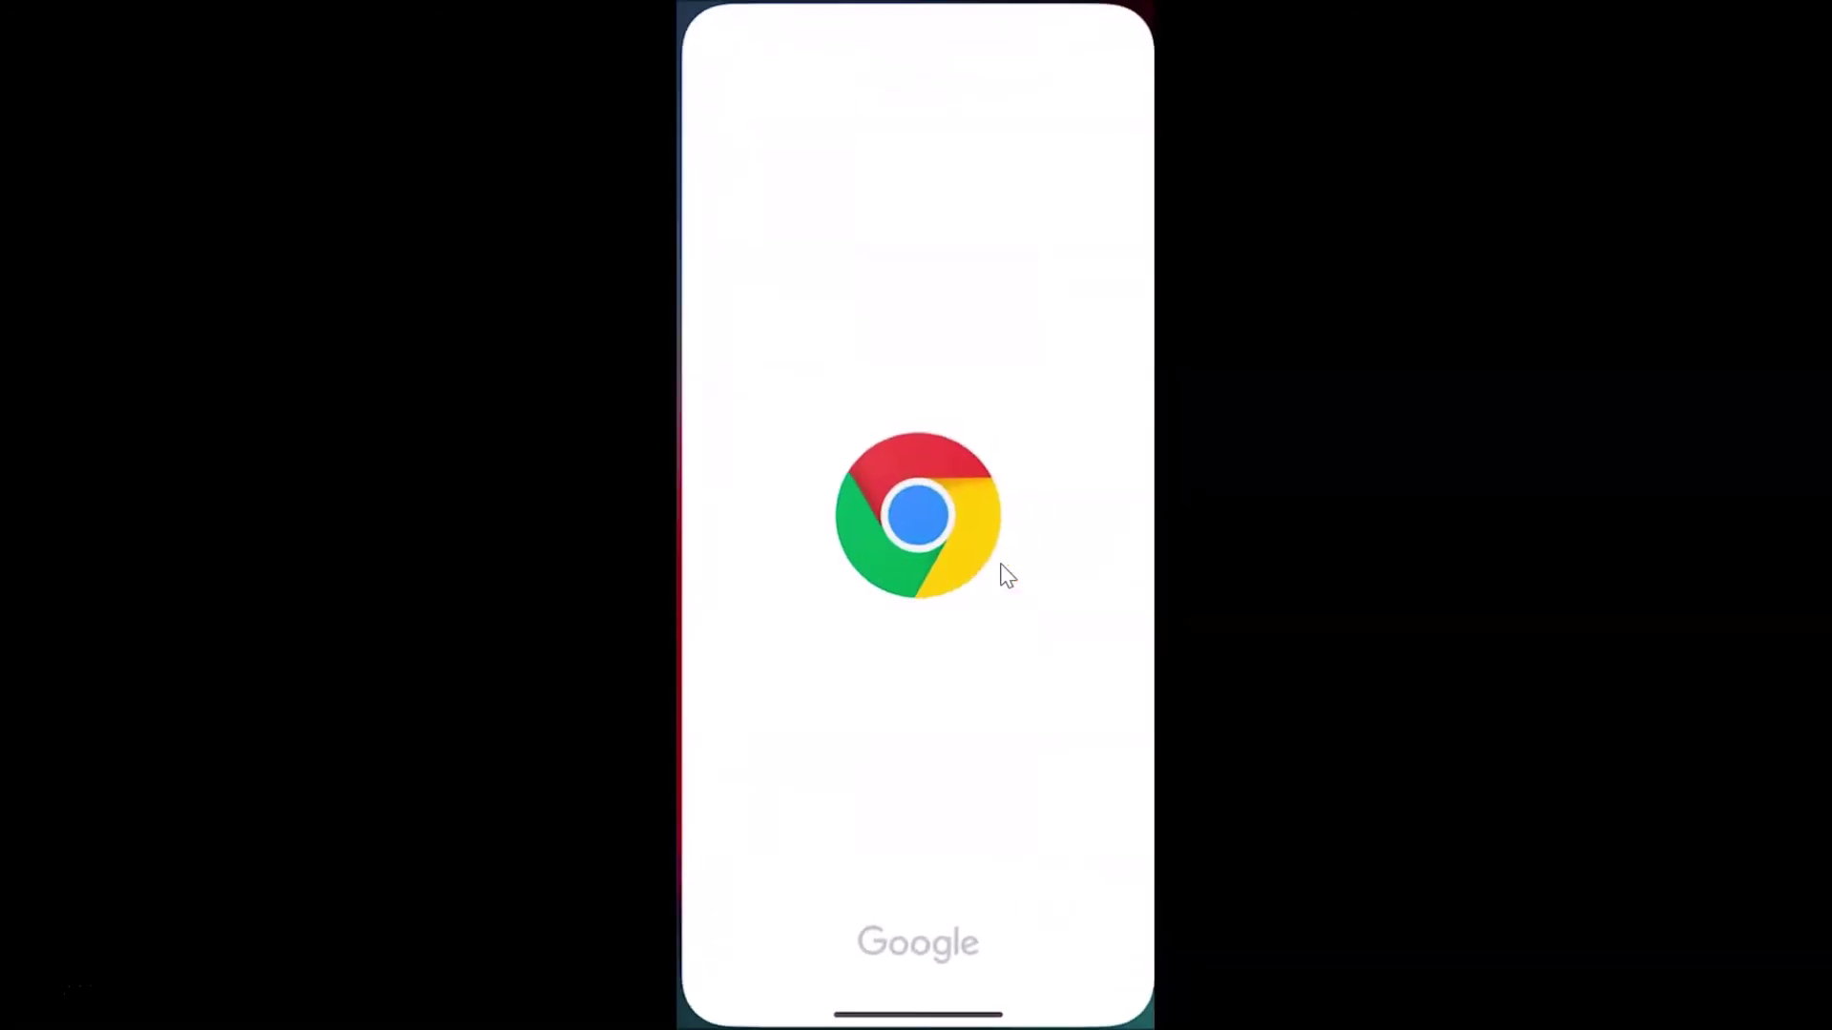